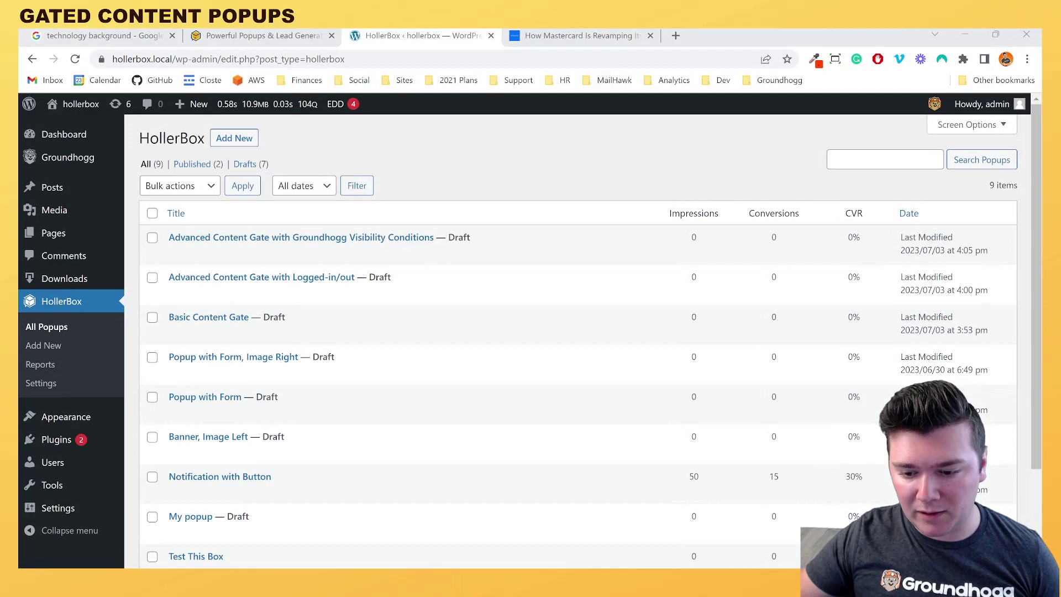
- Disable closing for the Basic Content Gate popup and open its display conditions
left_click(600, 40)
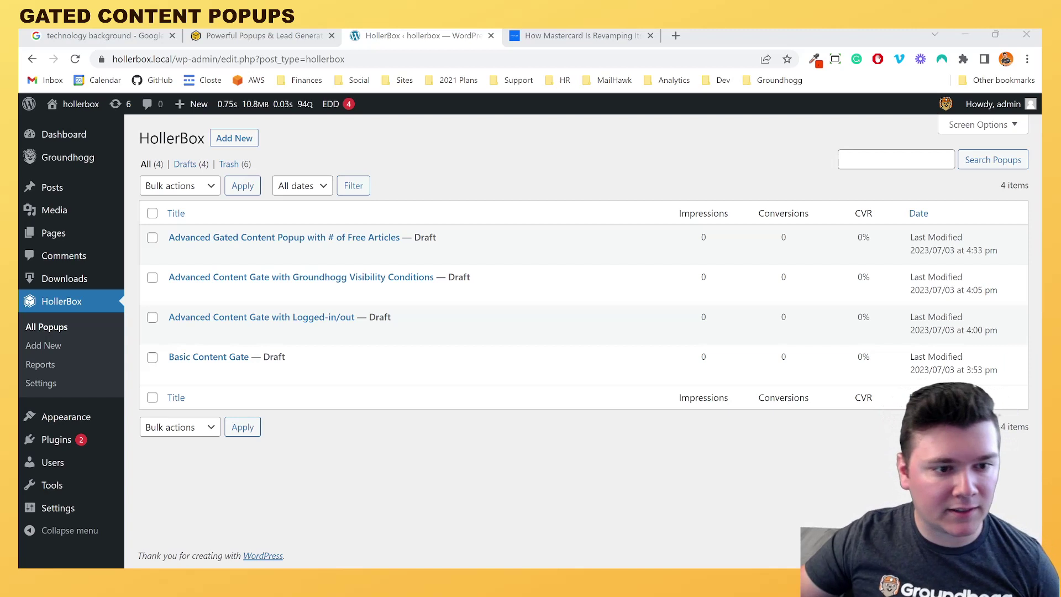
left_click(209, 357)
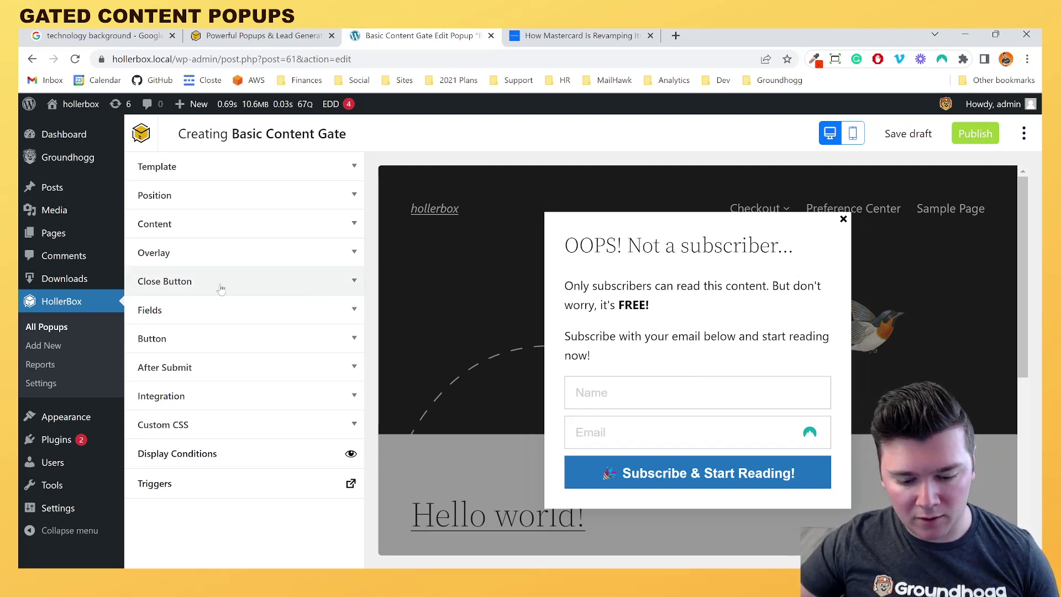
left_click(178, 292)
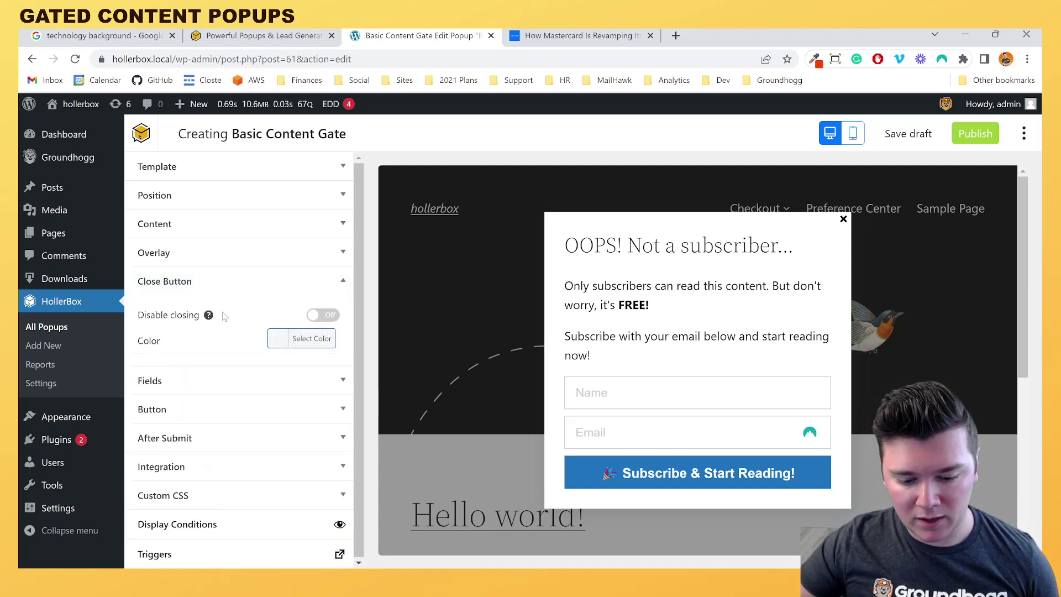
mouse_move(214, 319)
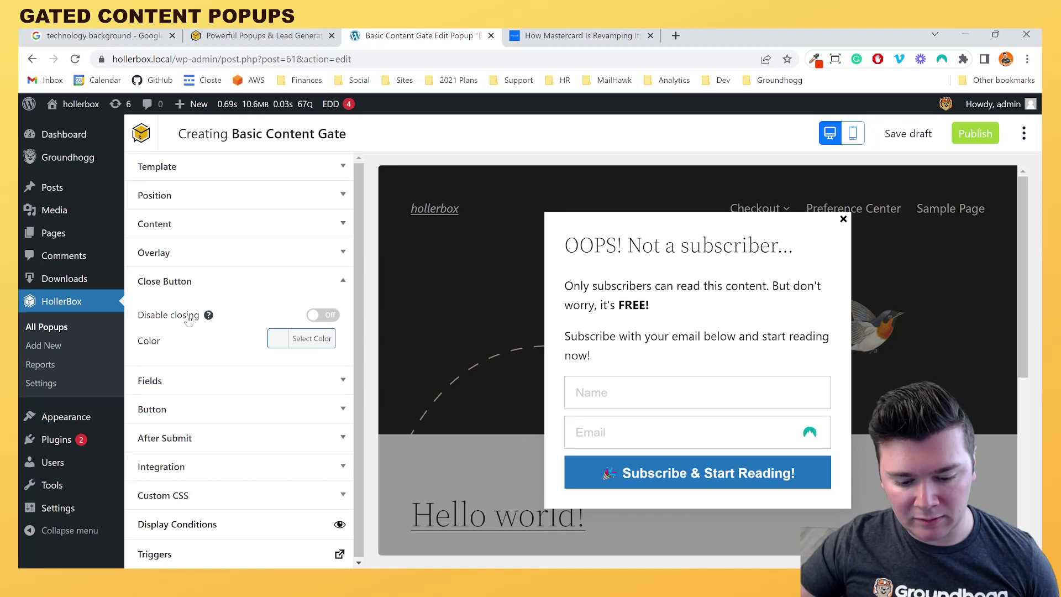
left_click(322, 316)
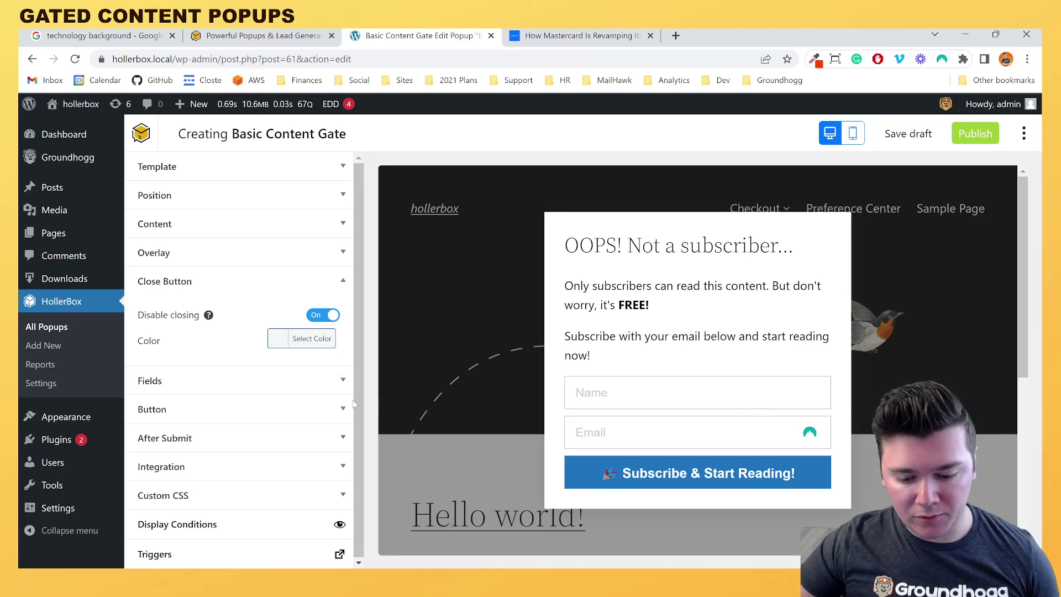
left_click(295, 525)
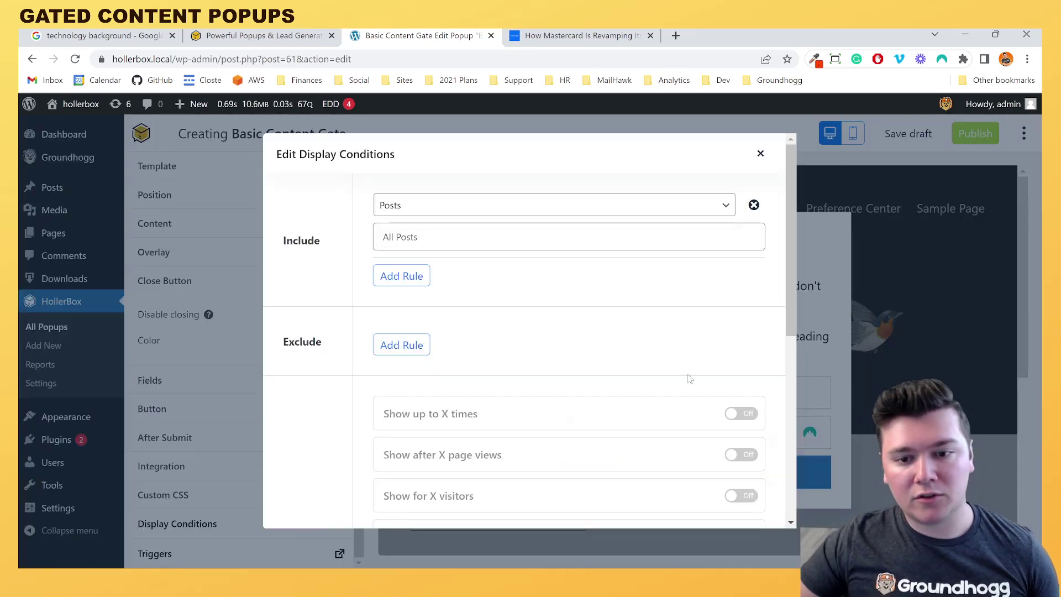
- Try an In Tags include rule for the popup and search for the tag Premium
left_click(661, 213)
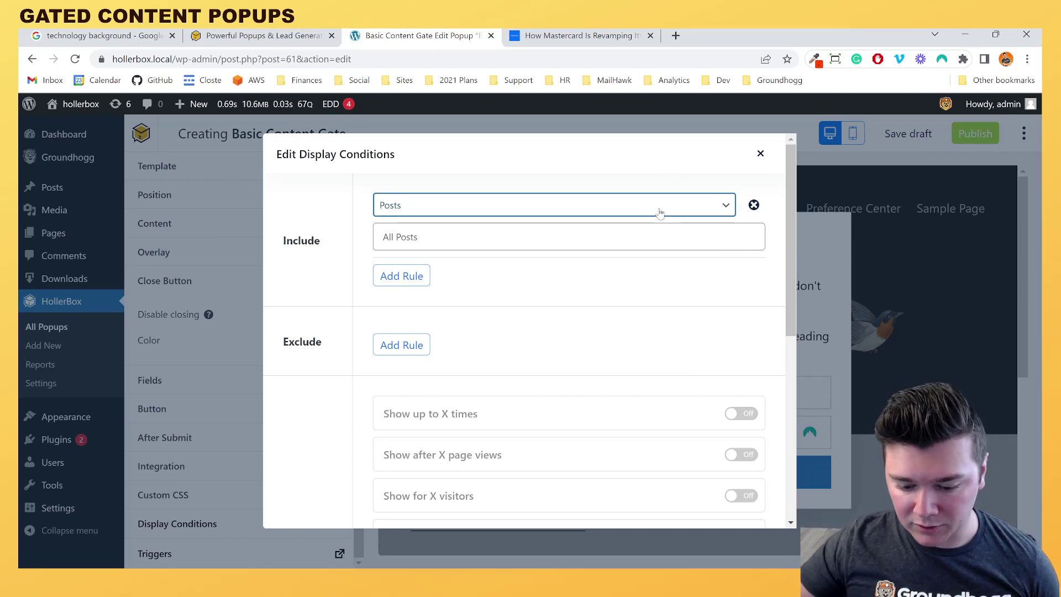
left_click(650, 369)
left_click(523, 241)
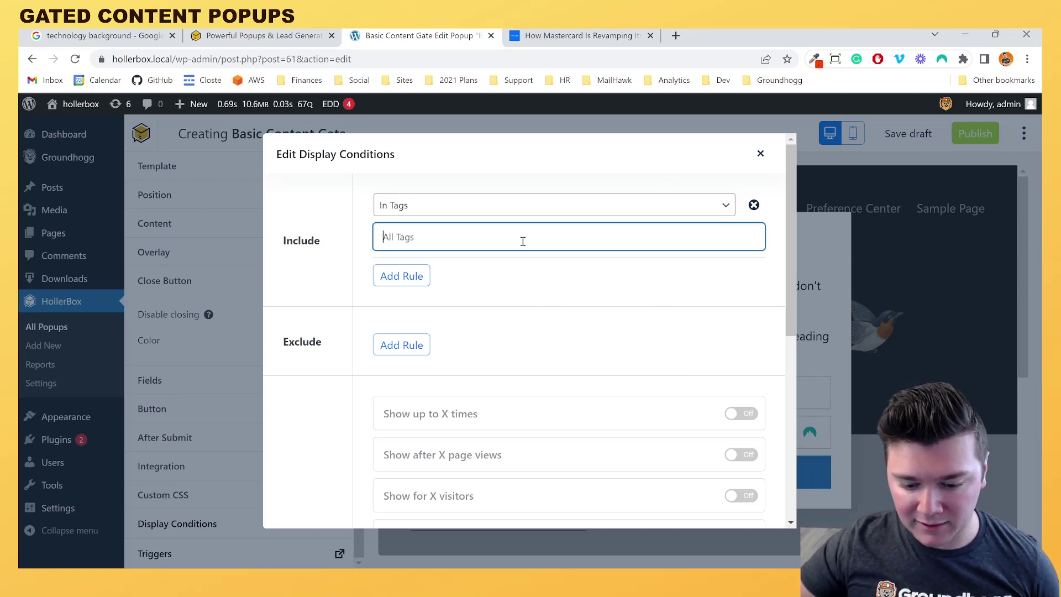
type("Premium")
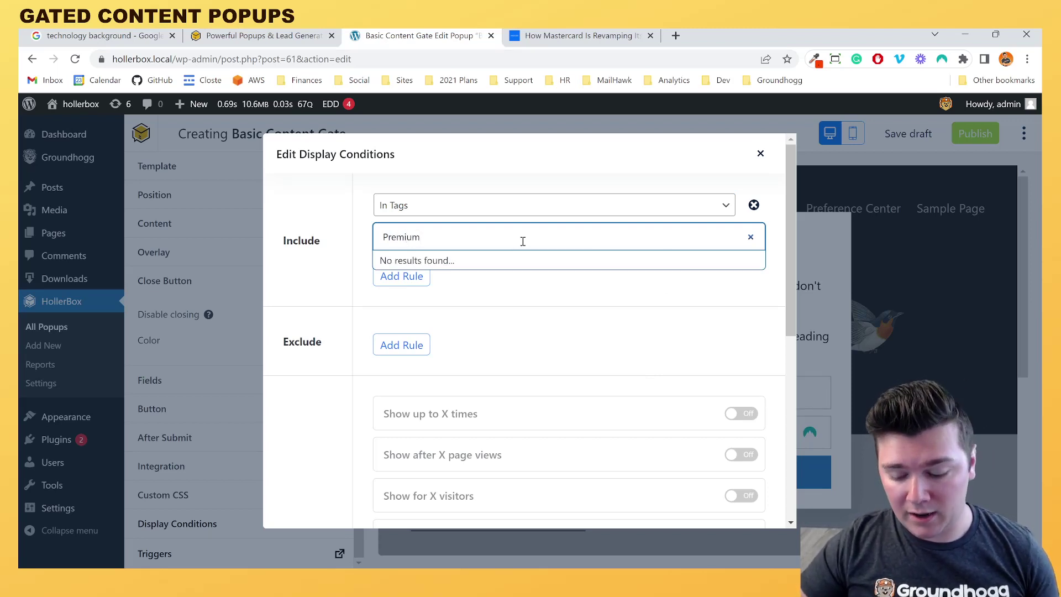
key("ctrl+a")
key("BackSpace")
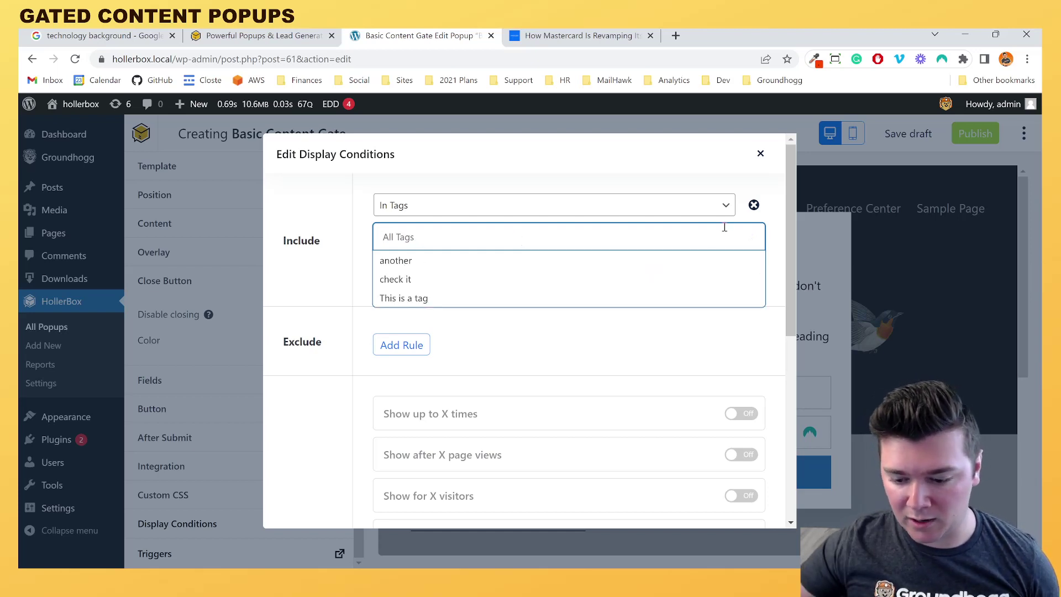
key("p")
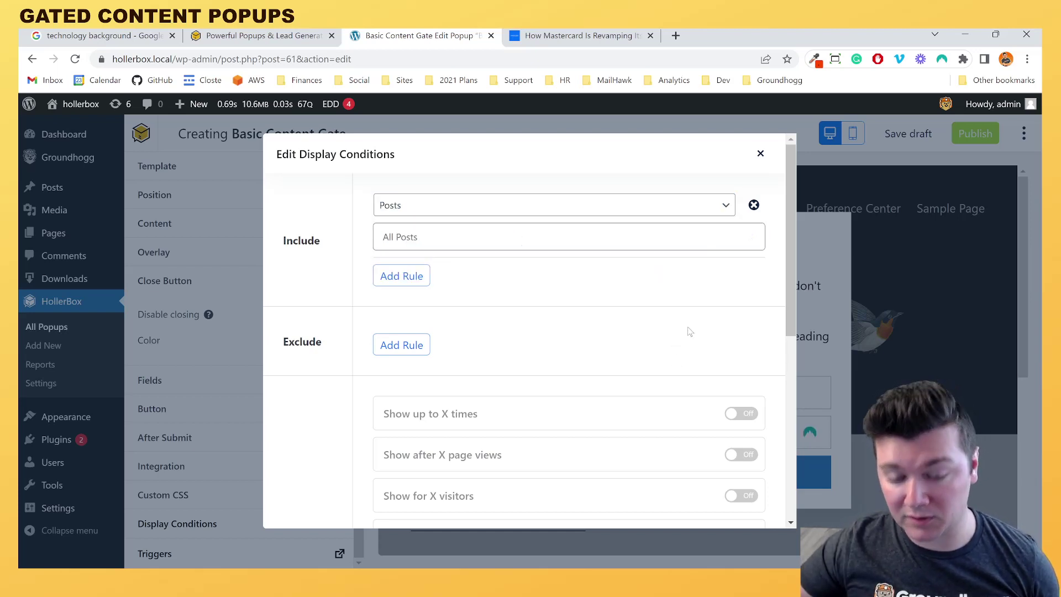
- Enable Hide if previously converted in the advanced display conditions and close the dialog
scroll(634, 325, "down", 3)
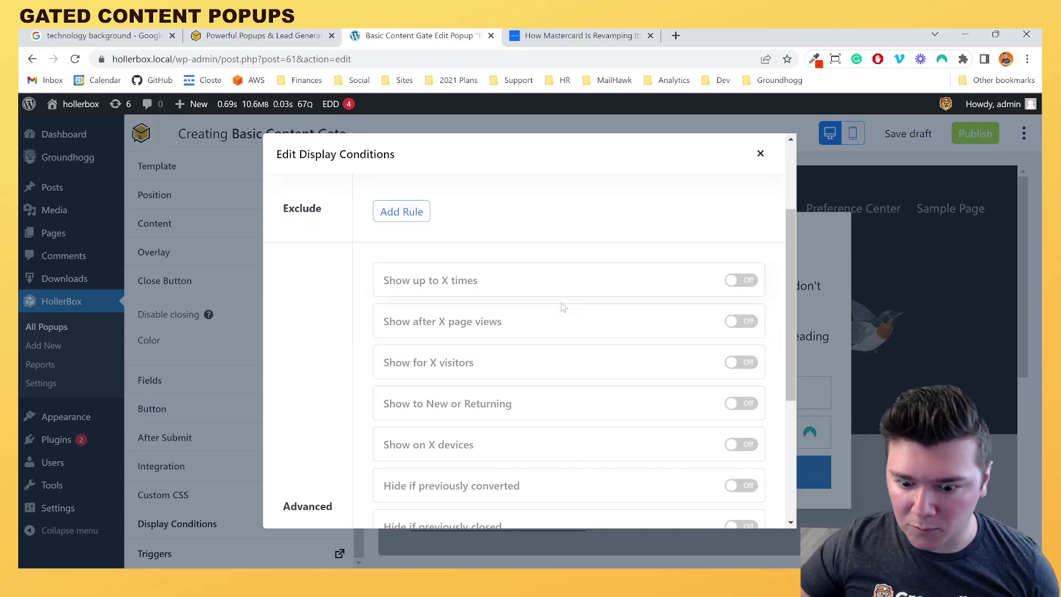
scroll(589, 369, "down", 1)
scroll(590, 368, "down", 1)
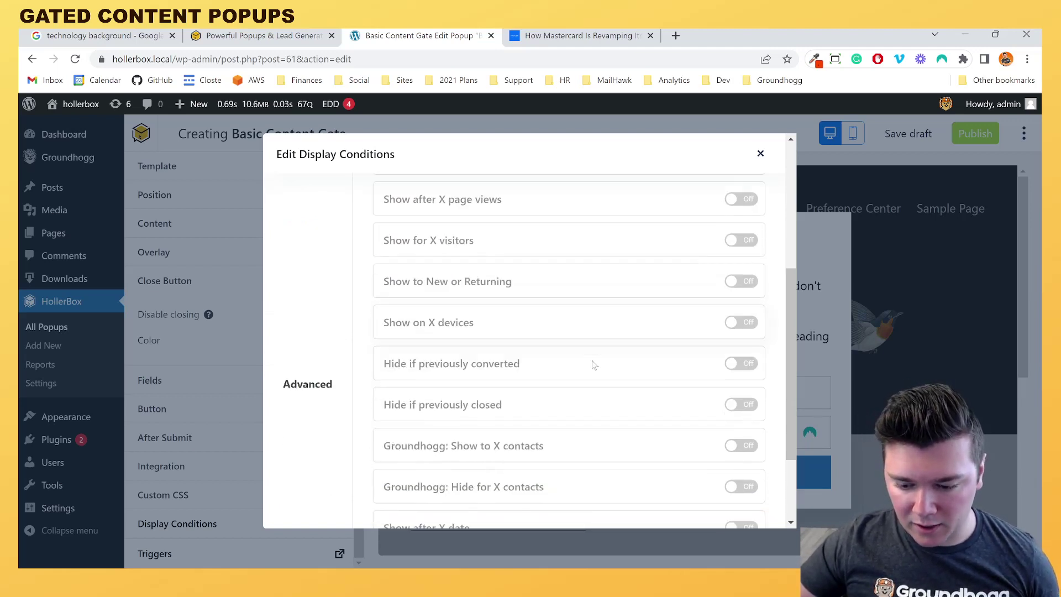
scroll(597, 370, "up", 1)
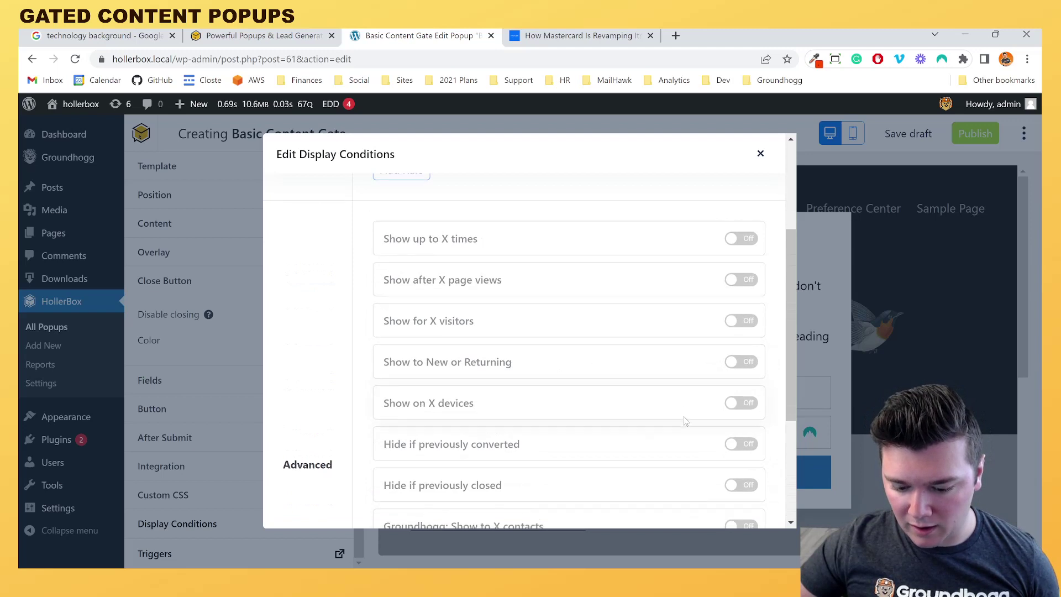
scroll(655, 399, "down", 1)
left_click(742, 382)
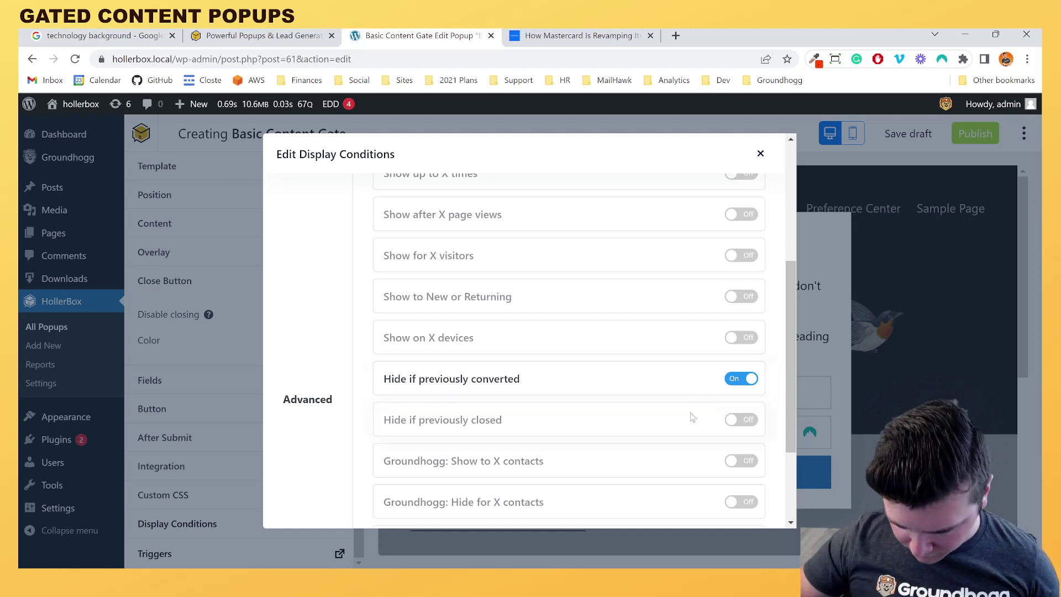
scroll(688, 414, "down", 3)
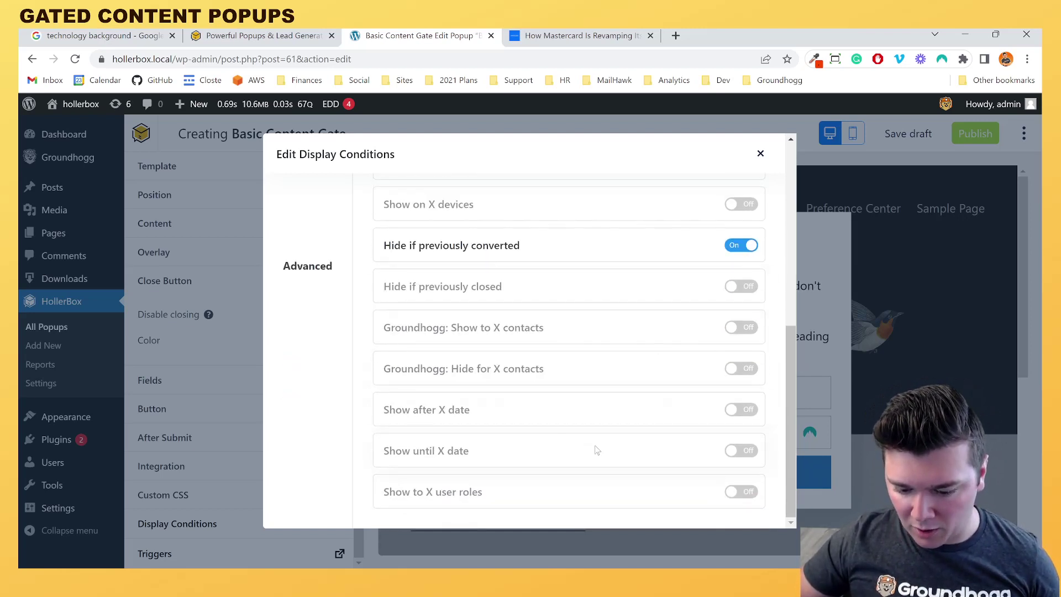
scroll(640, 485, "up", 7)
scroll(640, 381, "down", 6)
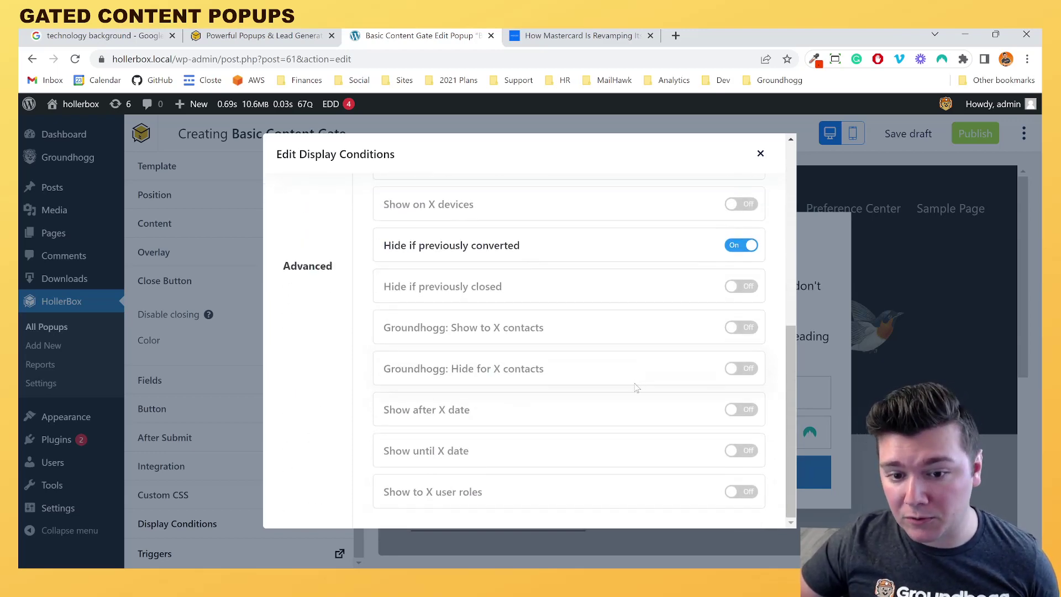
scroll(644, 369, "up", 7)
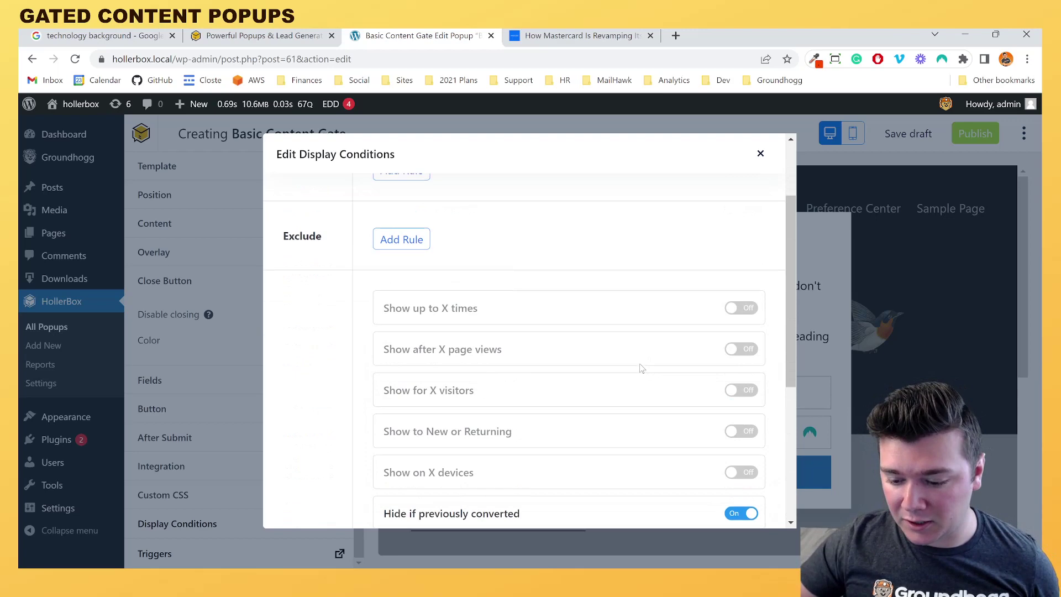
left_click(761, 154)
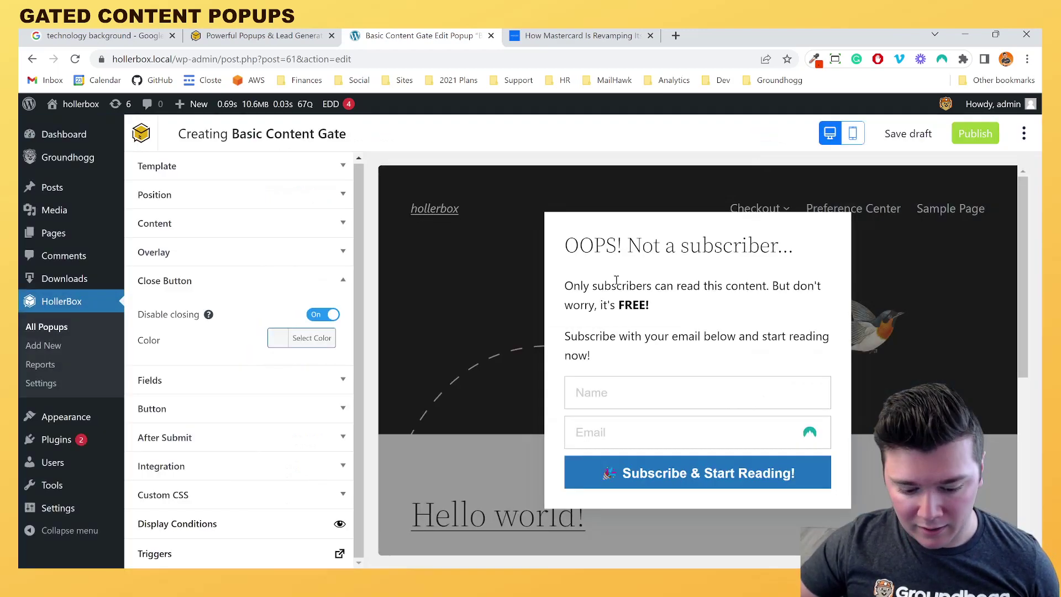
- Publish the Basic Content Gate popup with an On Page Load trigger and expand its Integration settings
left_click(239, 555)
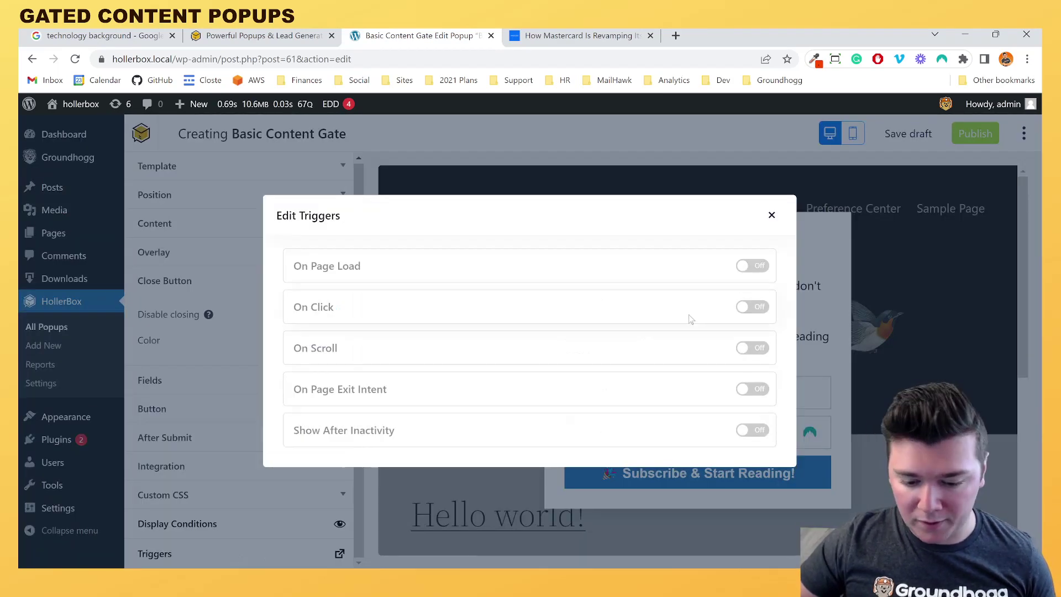
left_click(745, 267)
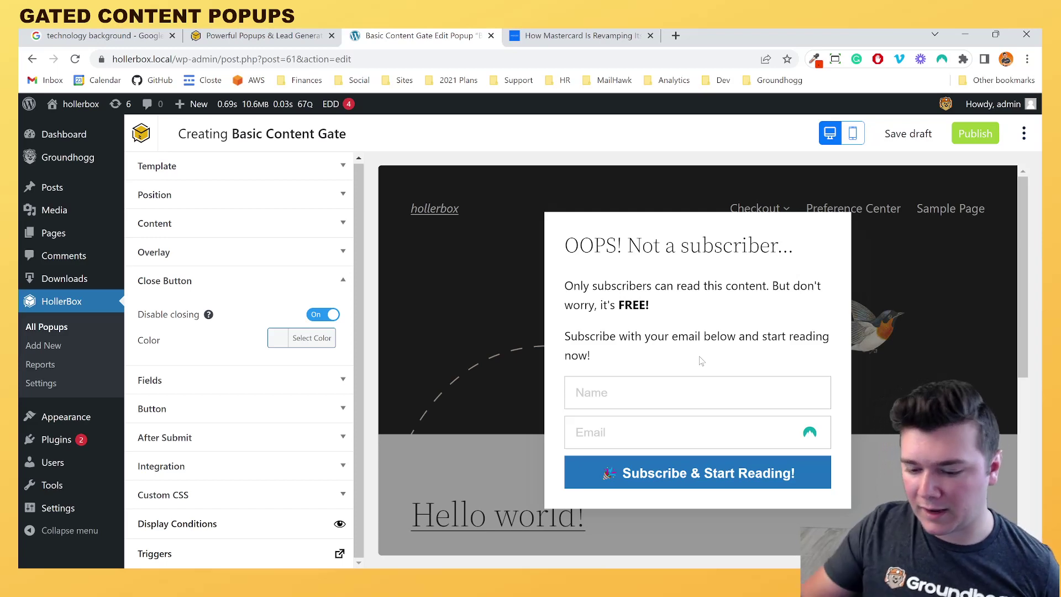
left_click(957, 138)
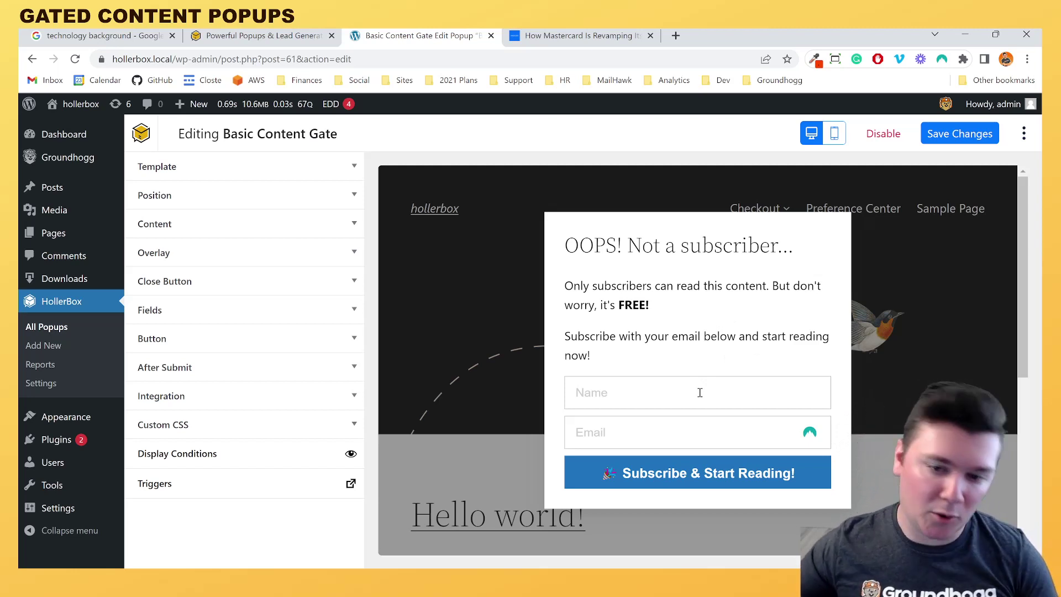
left_click(243, 396)
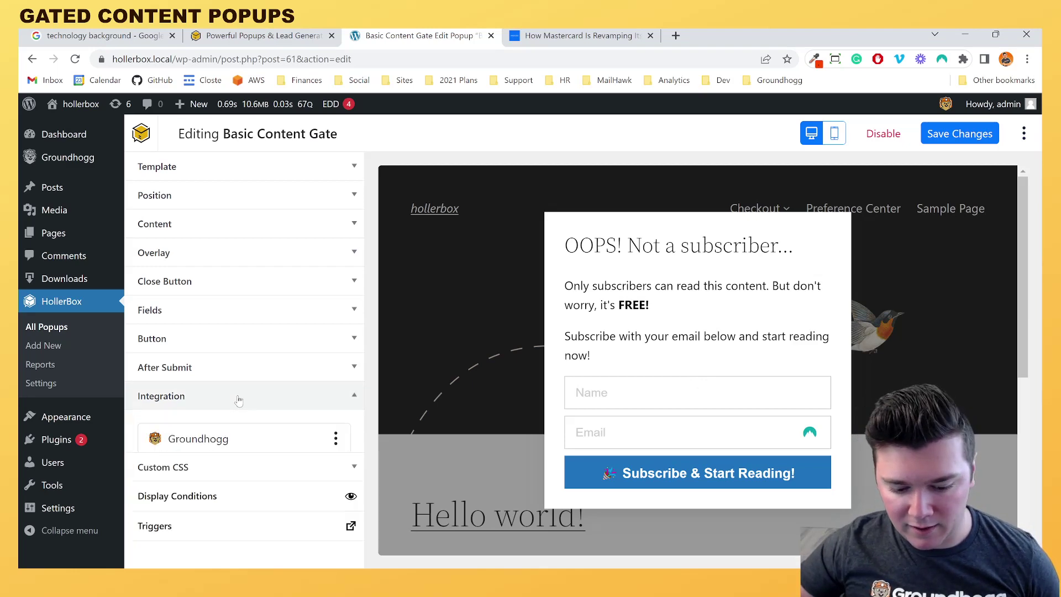
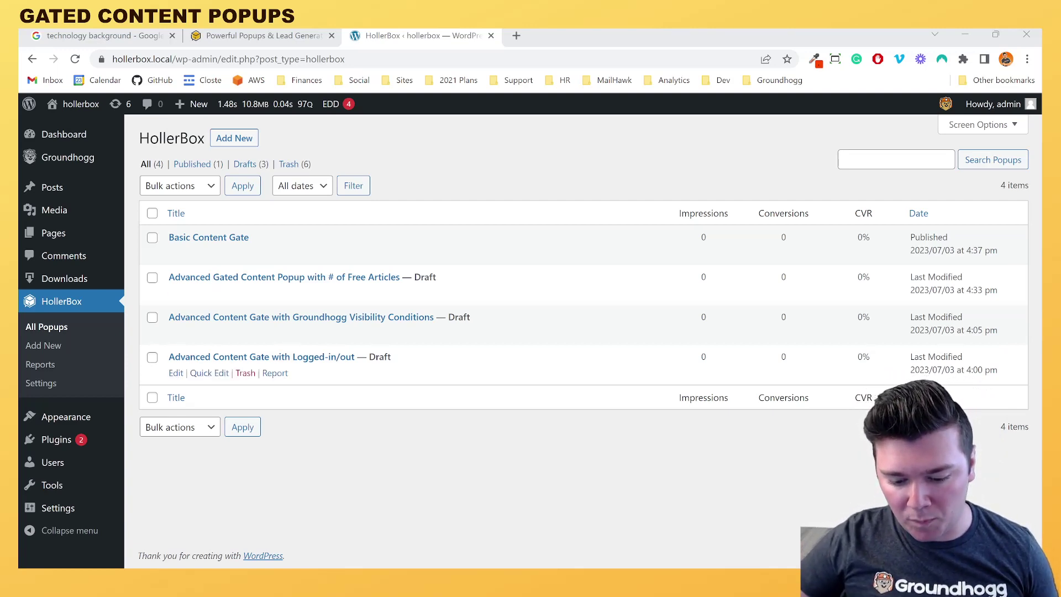
- Open the Advanced Content Gate with Logged-in/out popup and browse the available templates, keeping the current one
left_click(327, 360)
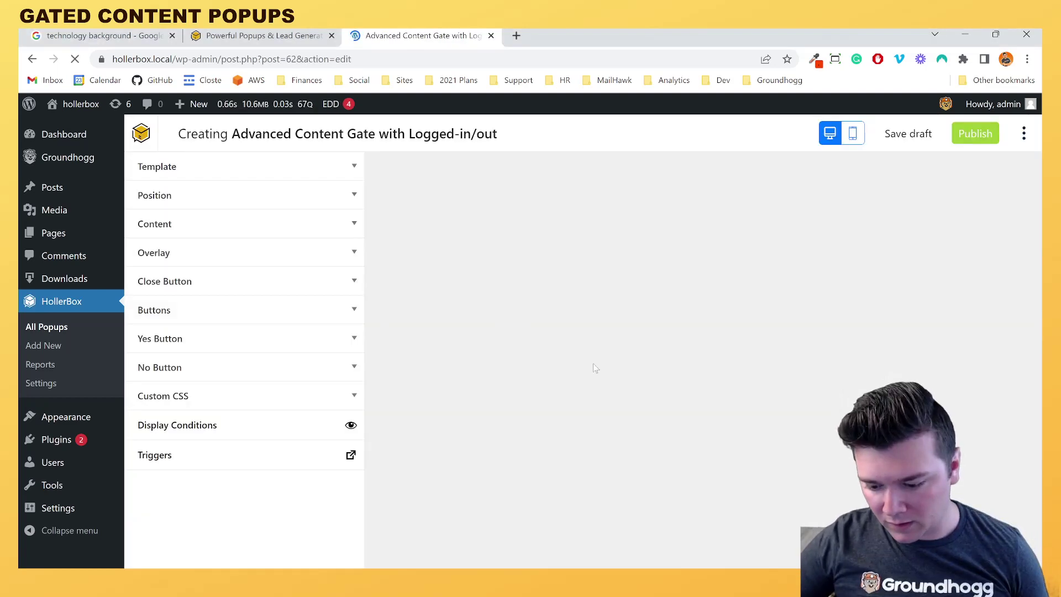
scroll(729, 380, "down", 3)
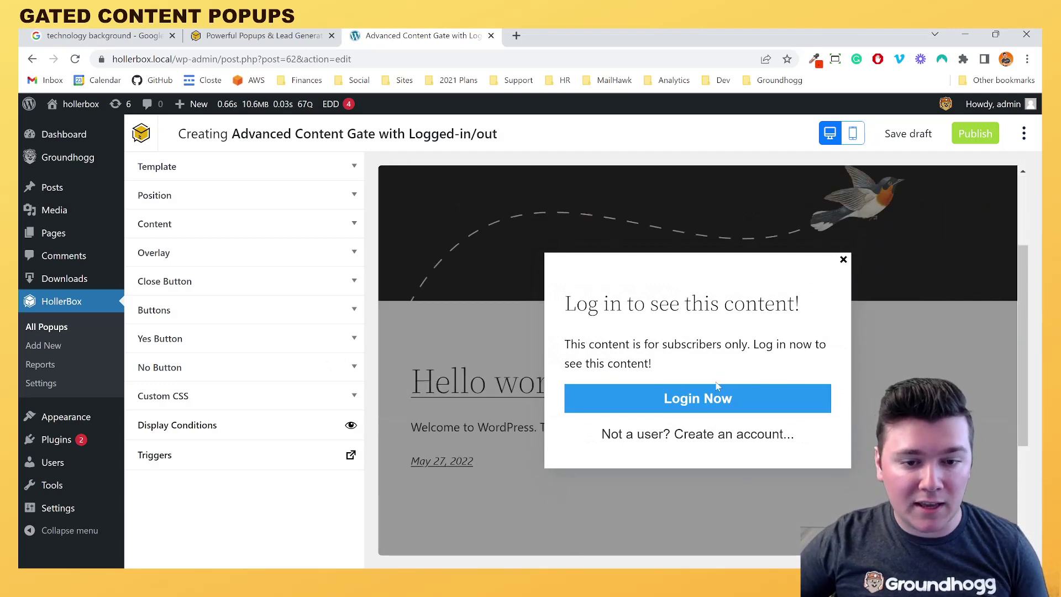
left_click(328, 167)
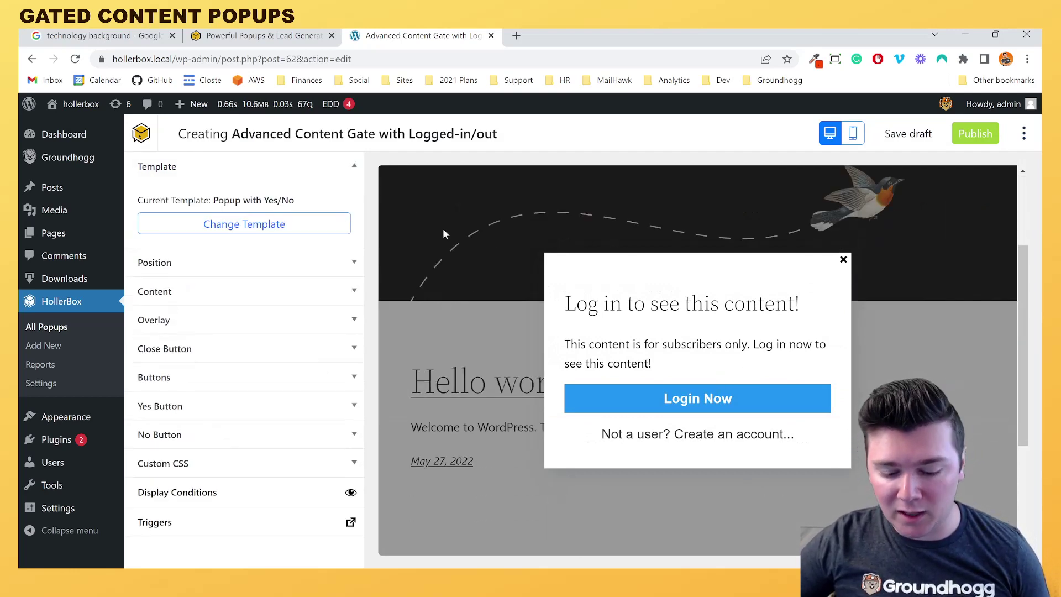
left_click(309, 225)
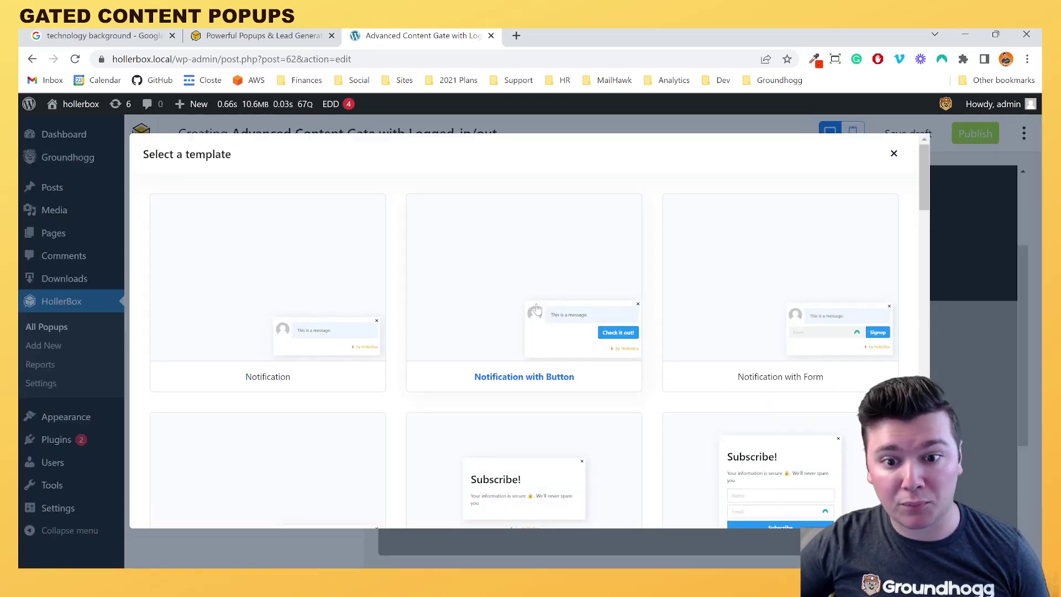
scroll(536, 332, "down", 15)
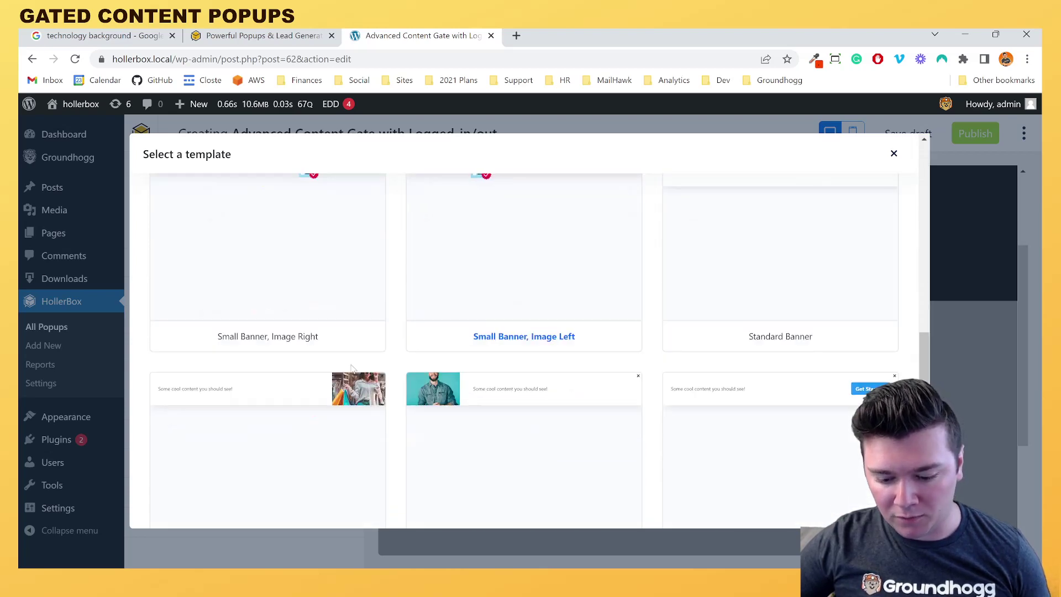
scroll(446, 327, "up", 3)
scroll(570, 351, "down", 5)
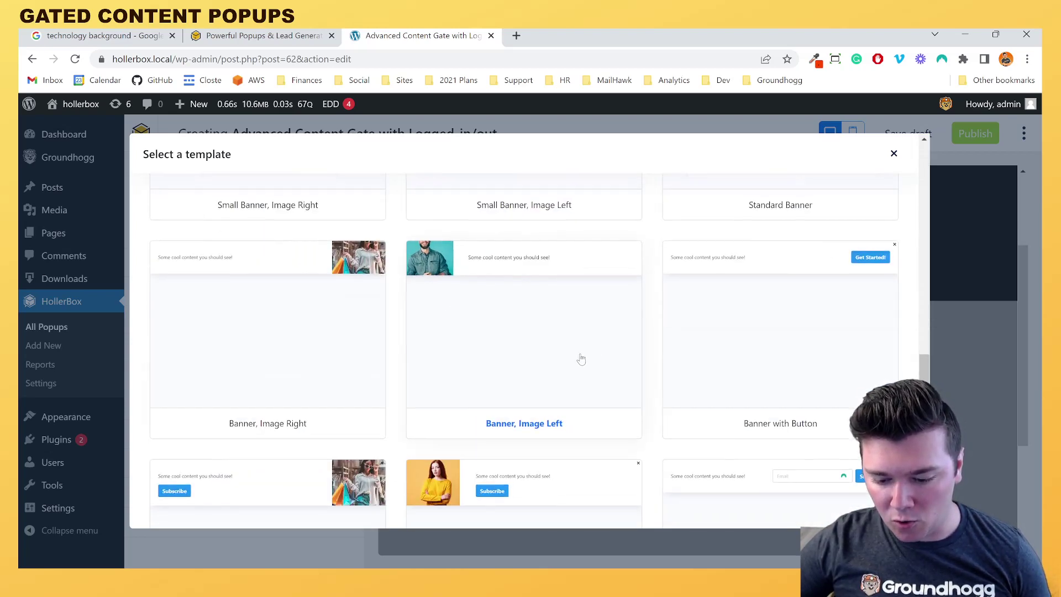
scroll(582, 359, "up", 8)
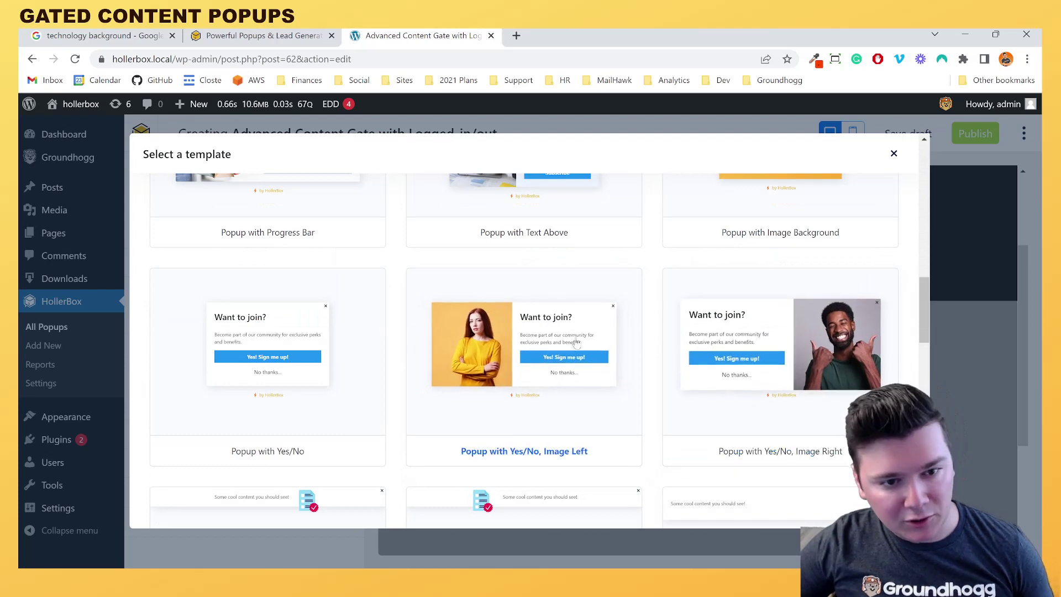
scroll(576, 342, "up", 3)
scroll(785, 342, "down", 3)
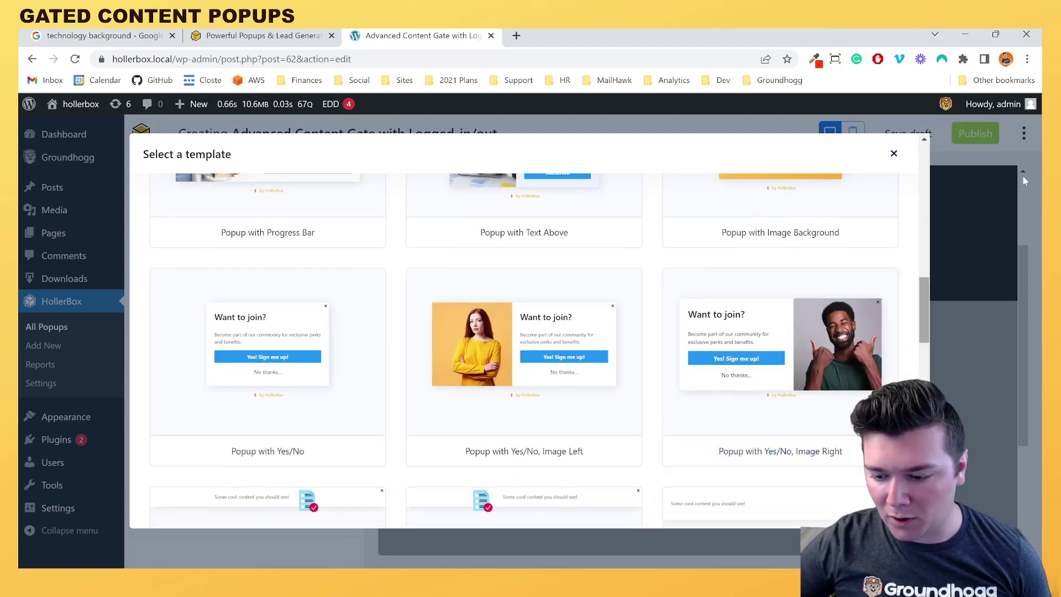
left_click(892, 156)
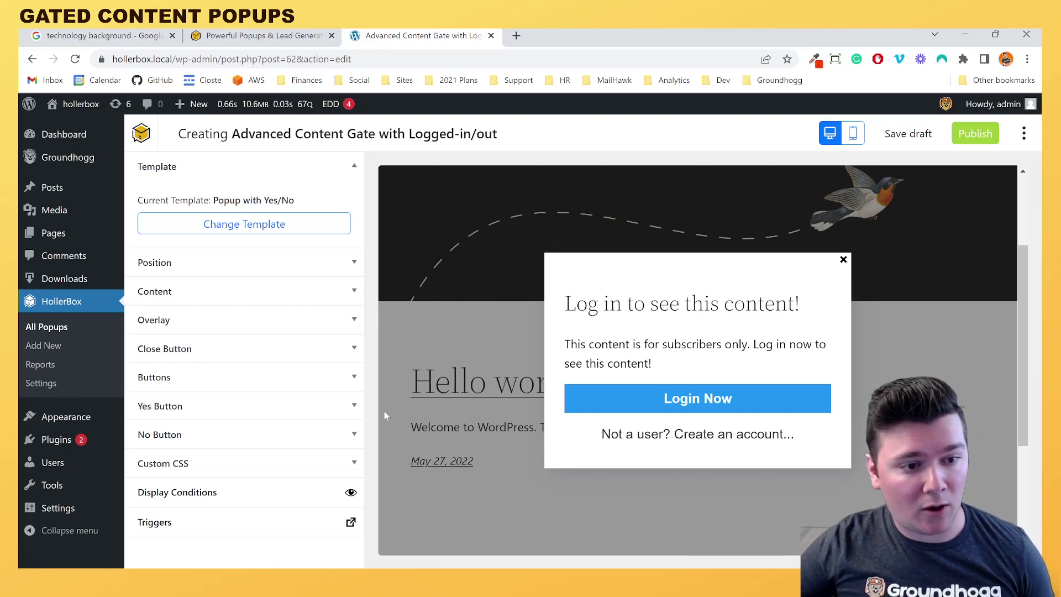
- Open the Yes Button settings and review what happens when Yes is chosen
left_click(303, 418)
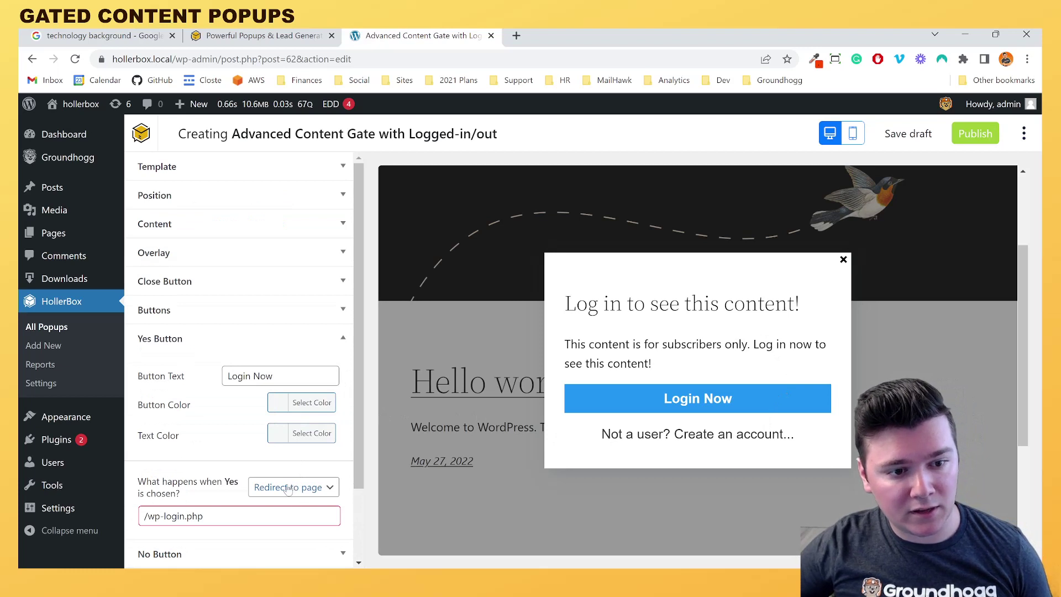
scroll(292, 487, "down", 1)
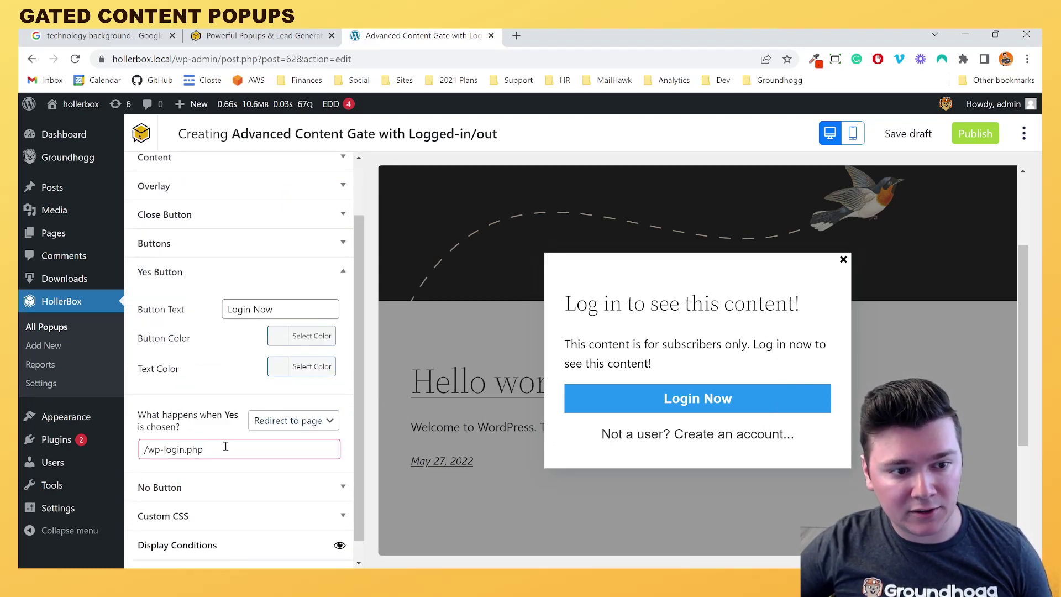
- Review the redirect pages used when Yes and No are chosen, opening the No Button settings
left_click_drag(225, 449, 141, 449)
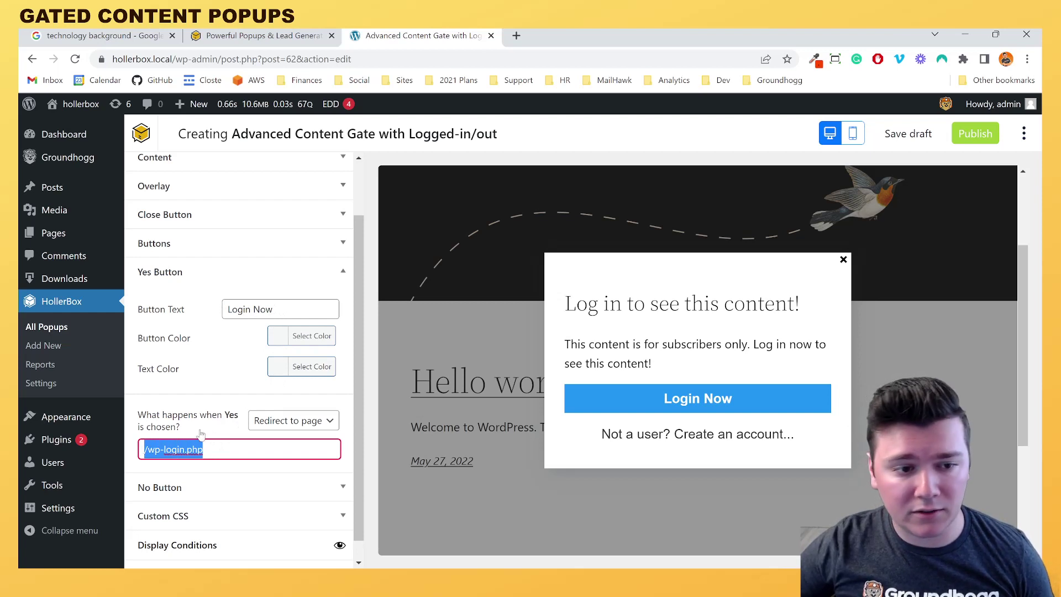
left_click(227, 487)
scroll(243, 489, "down", 2)
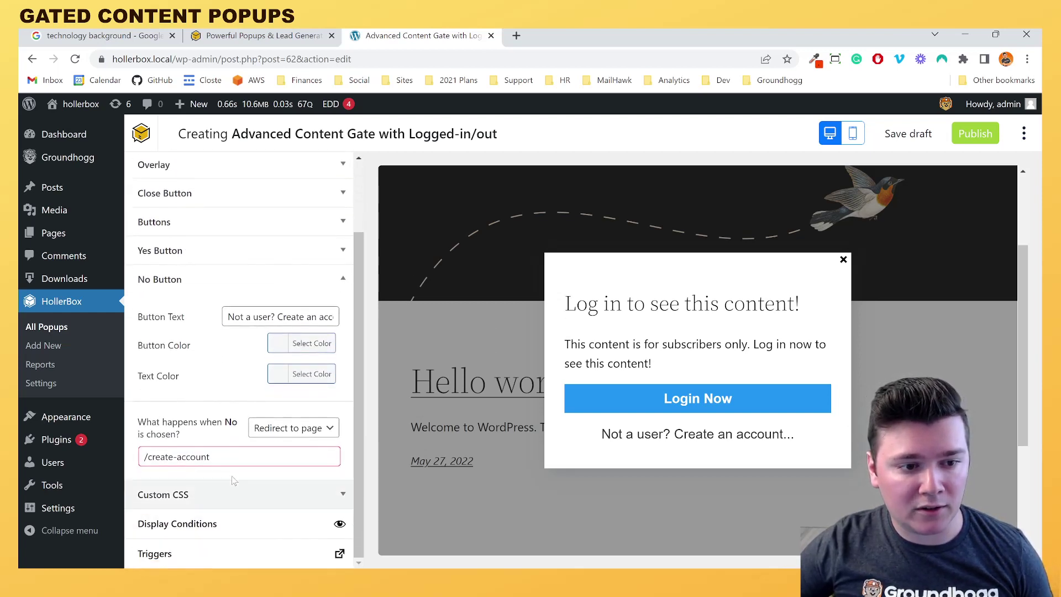
left_click_drag(217, 457, 142, 458)
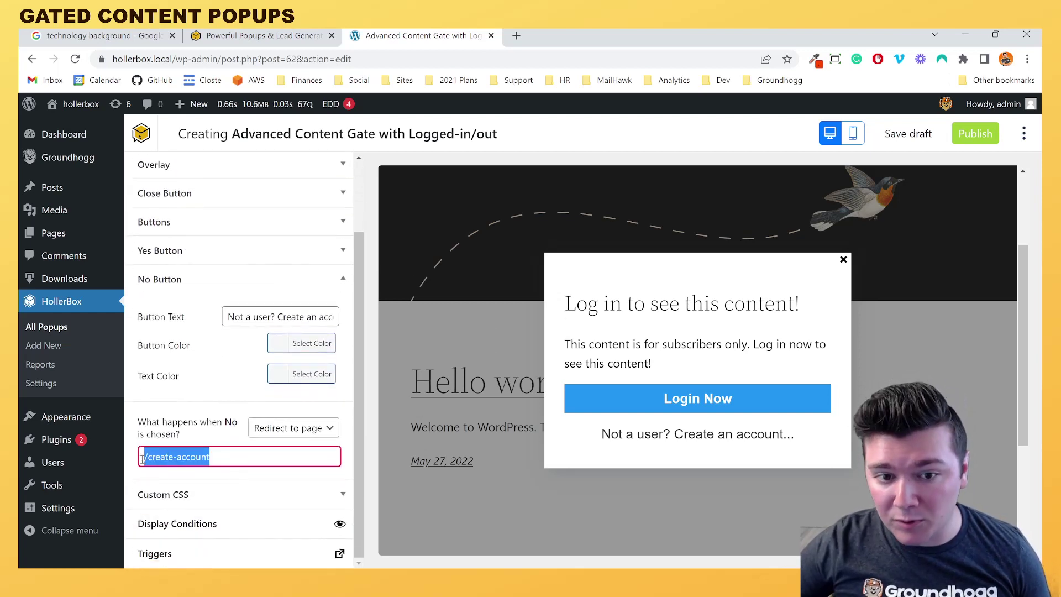
left_click(221, 430)
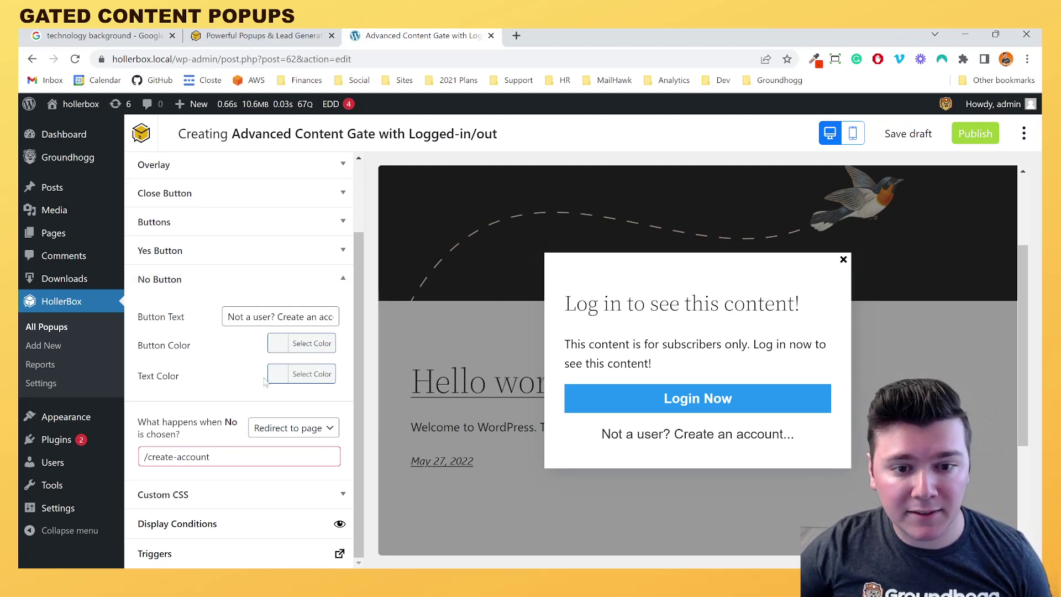
- Turn on Disable closing in the Close Button settings of the popup
left_click(245, 280)
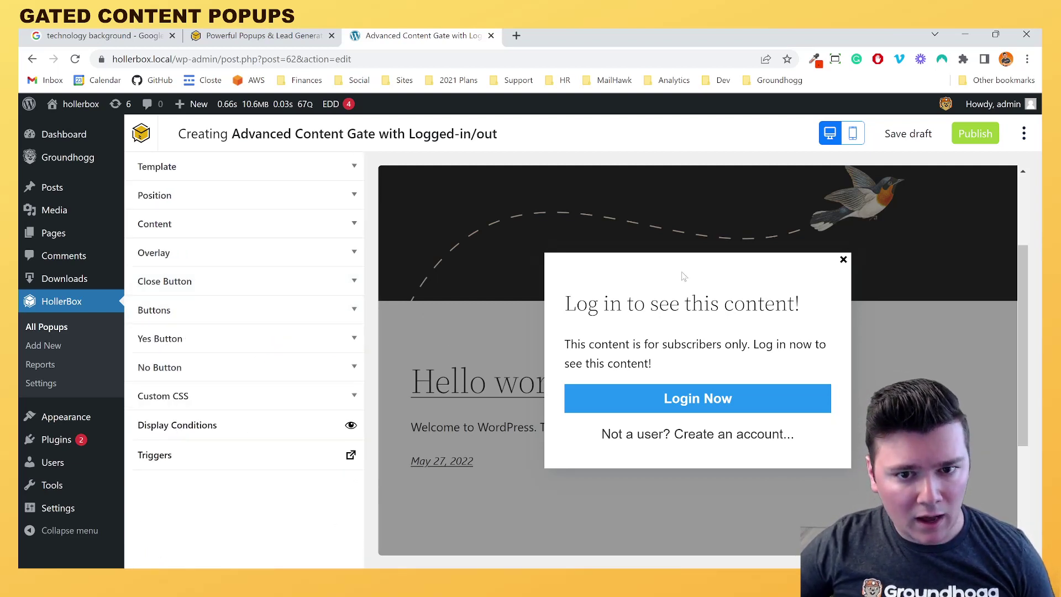
left_click(284, 285)
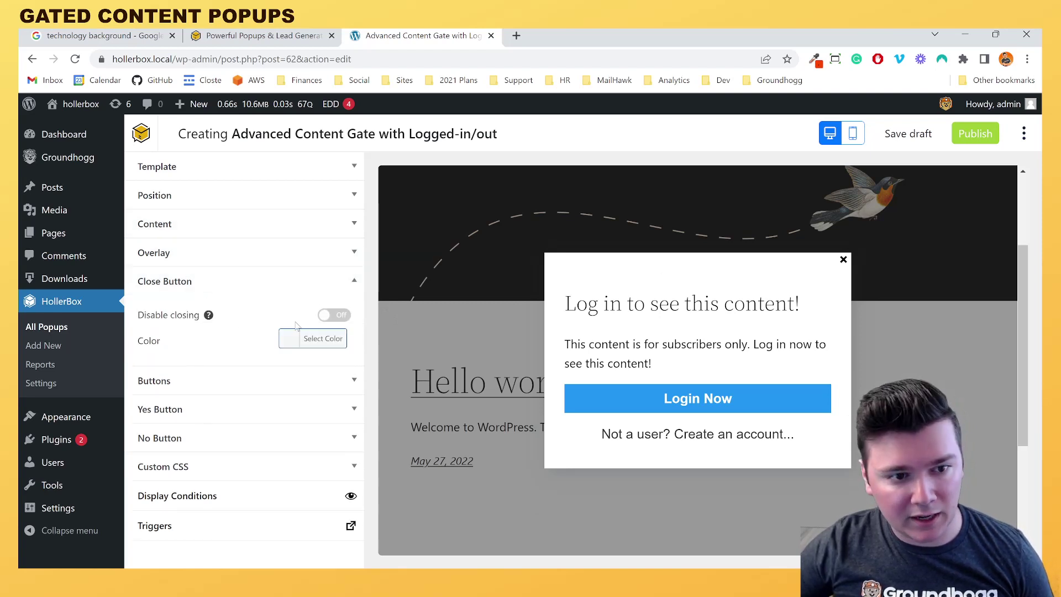
left_click(332, 318)
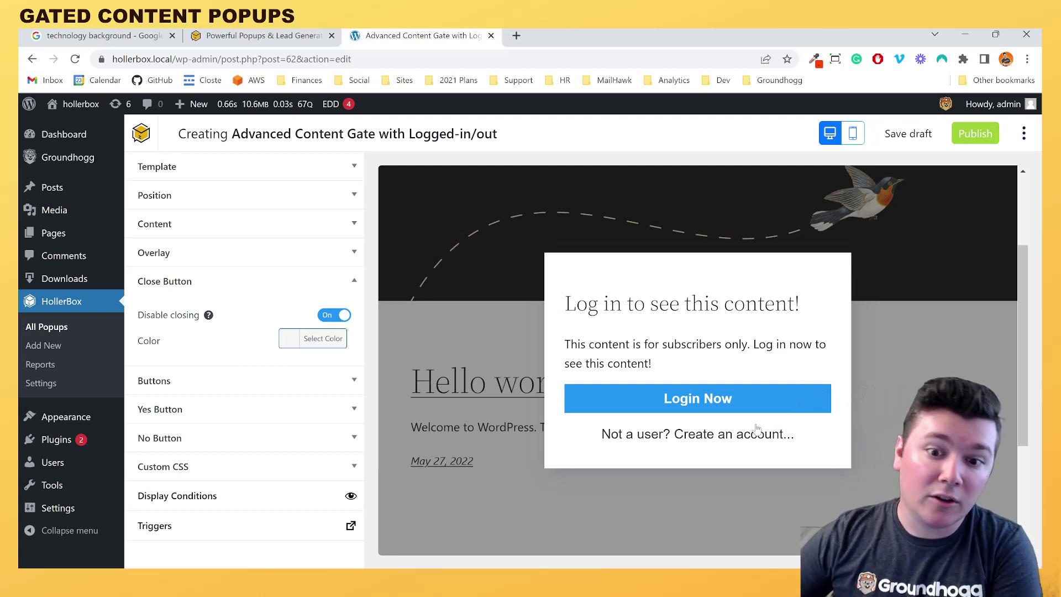
- Open the display conditions and examine the Include rule and the Show for X visitors condition
left_click(309, 500)
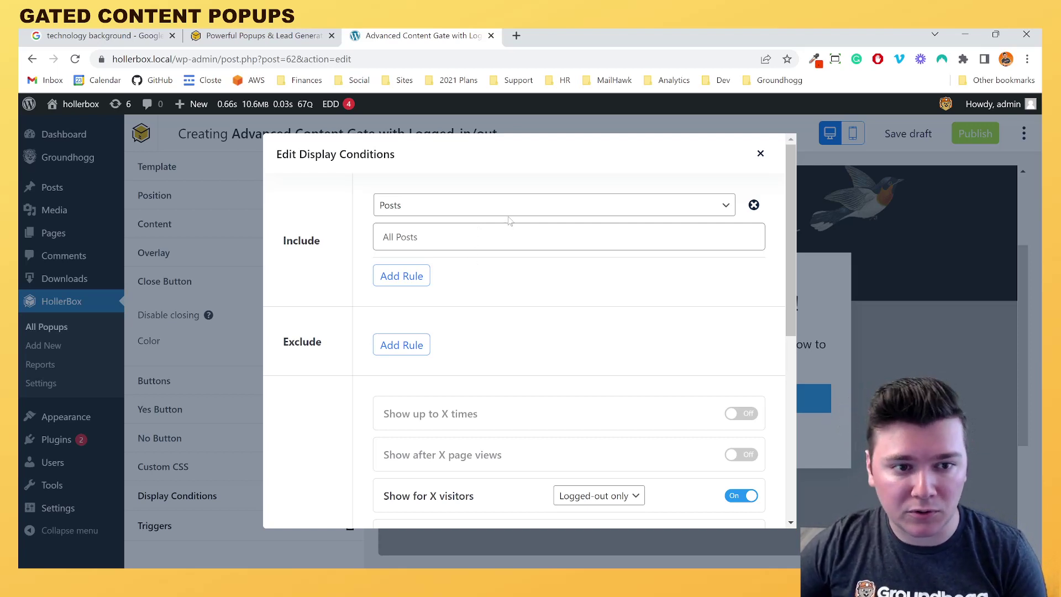
scroll(539, 308, "down", 2)
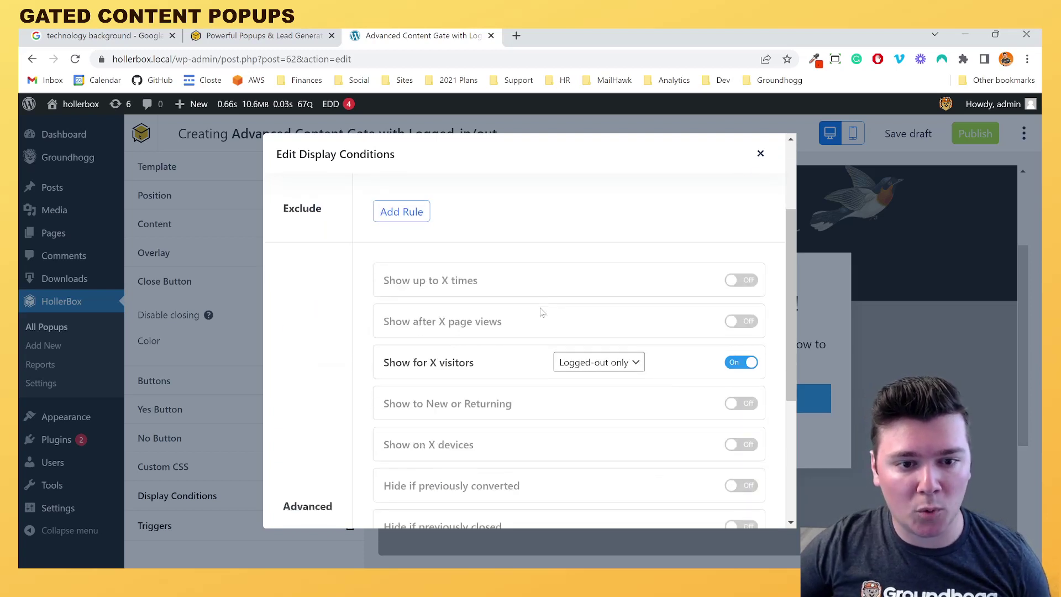
mouse_move(477, 366)
left_mouse_down()
mouse_move(381, 371)
mouse_move(475, 365)
left_mouse_up()
left_click(475, 365)
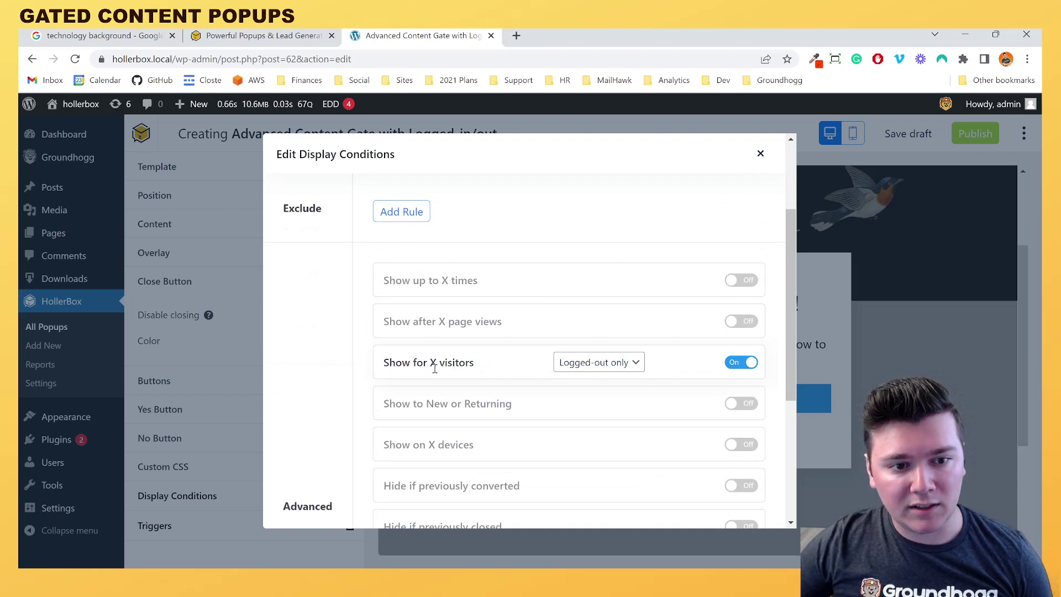
- Try All and Logged-in only for Show for X visitors, and set it back to Logged-out only
left_click(591, 379)
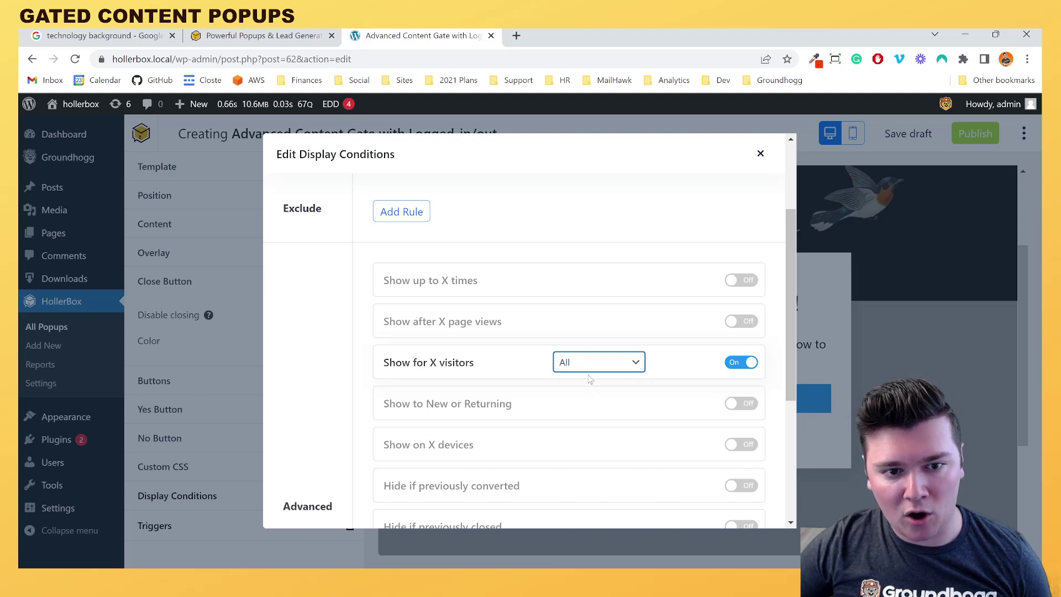
left_click(594, 401)
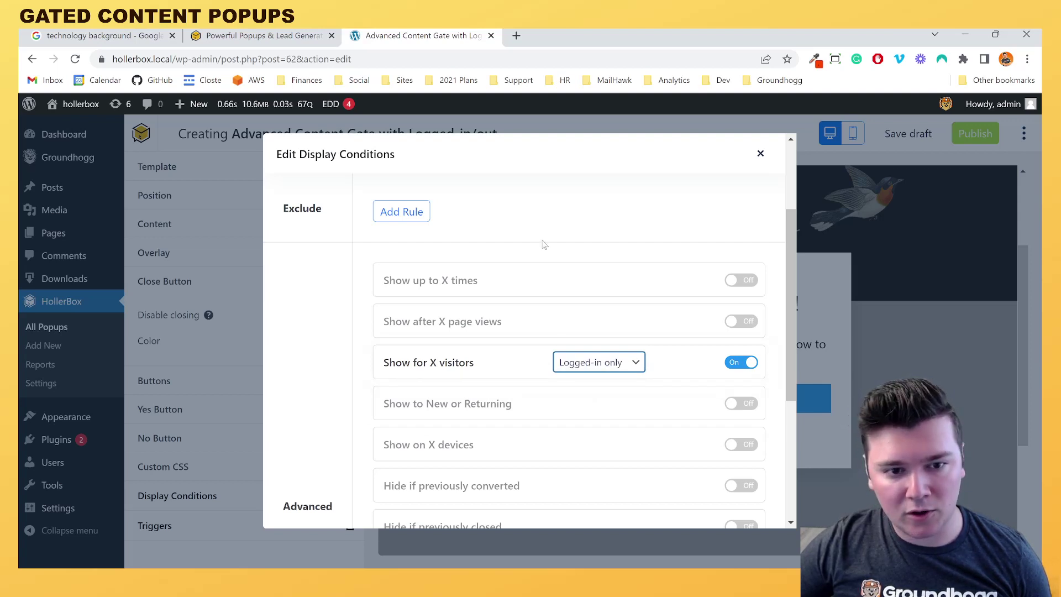
left_click(592, 365)
left_click(610, 409)
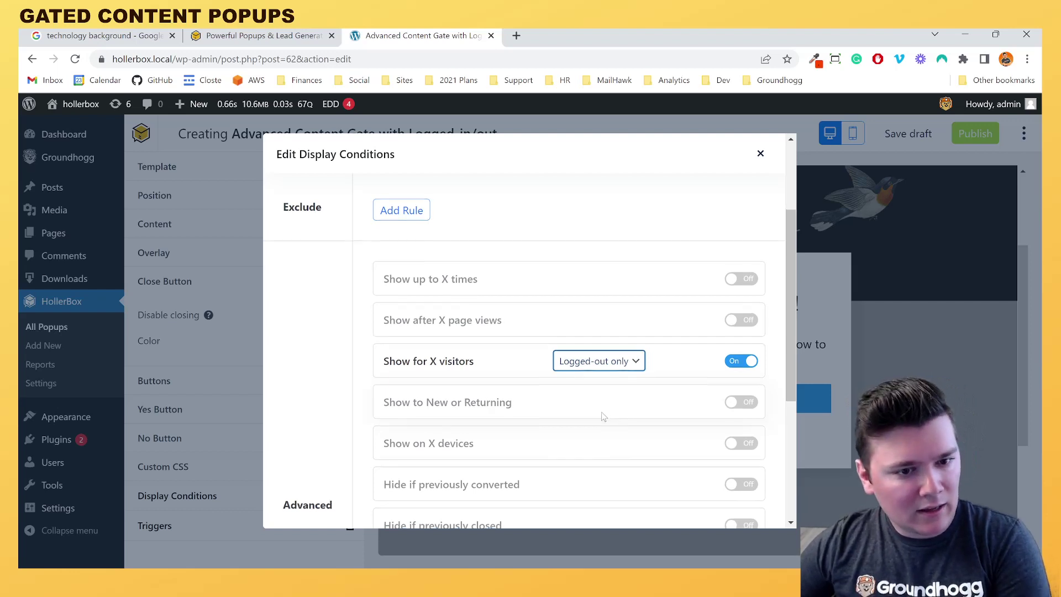
- Review the advanced display conditions, including Hide if previously converted, and close the dialog
scroll(602, 412, "up", 1)
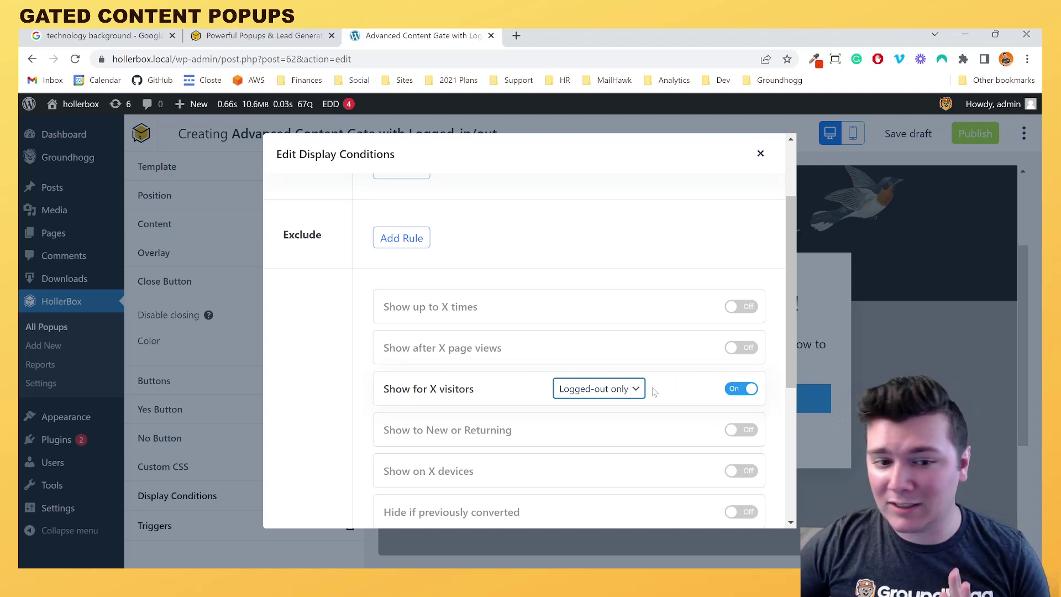
scroll(656, 392, "down", 1)
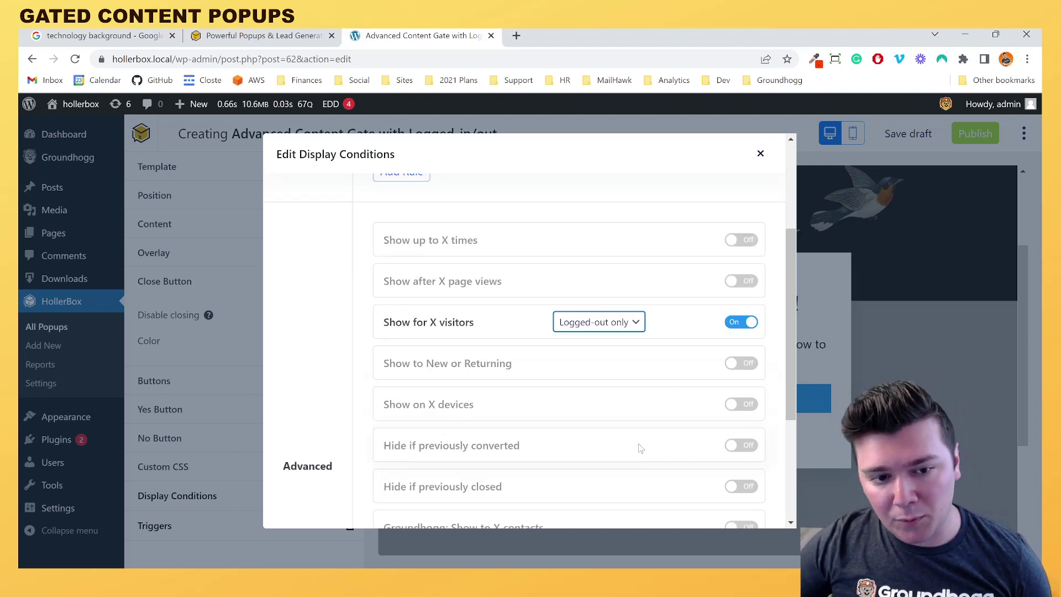
left_click_drag(523, 452, 464, 453)
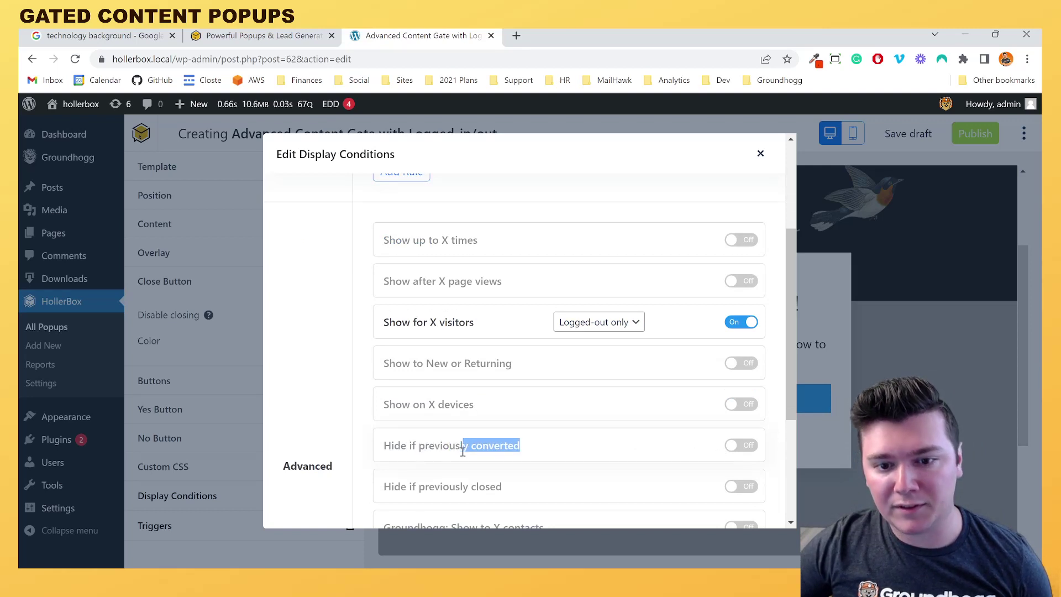
left_click(464, 453)
scroll(542, 480, "up", 3)
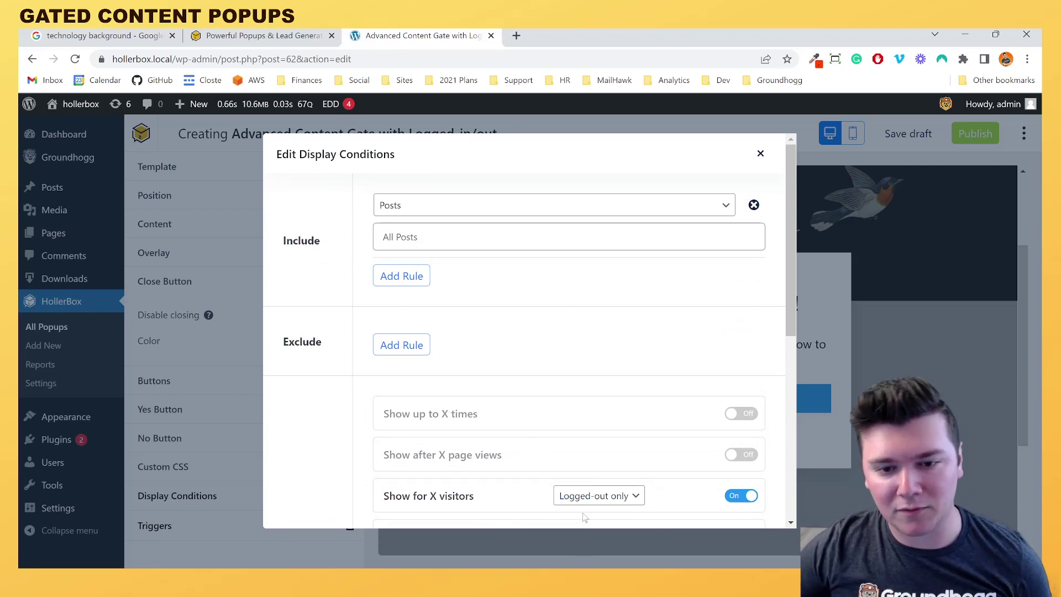
scroll(585, 517, "down", 3)
scroll(608, 459, "down", 1)
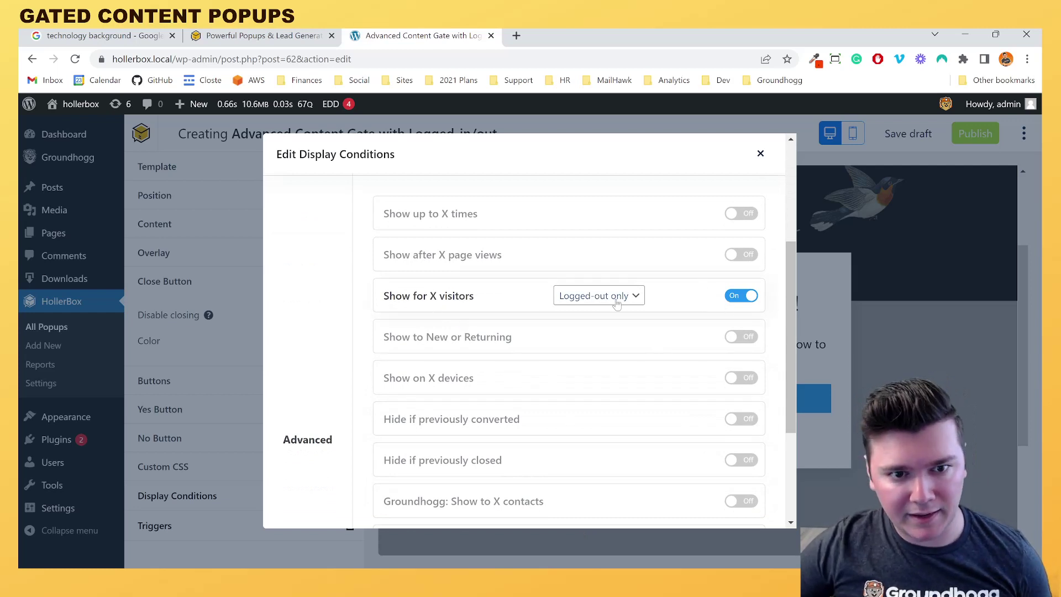
scroll(664, 287, "up", 3)
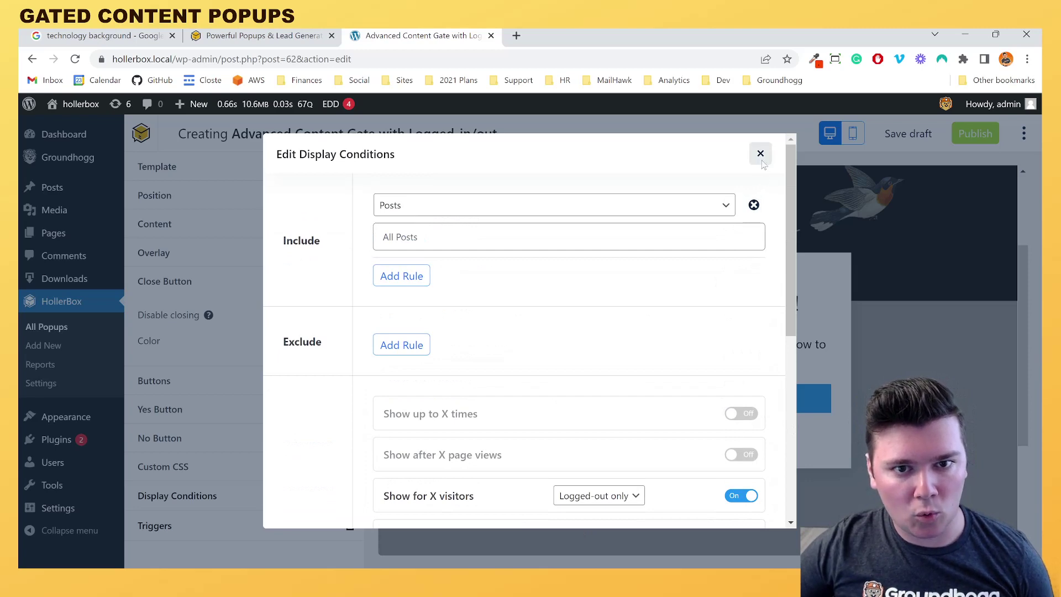
left_click(761, 155)
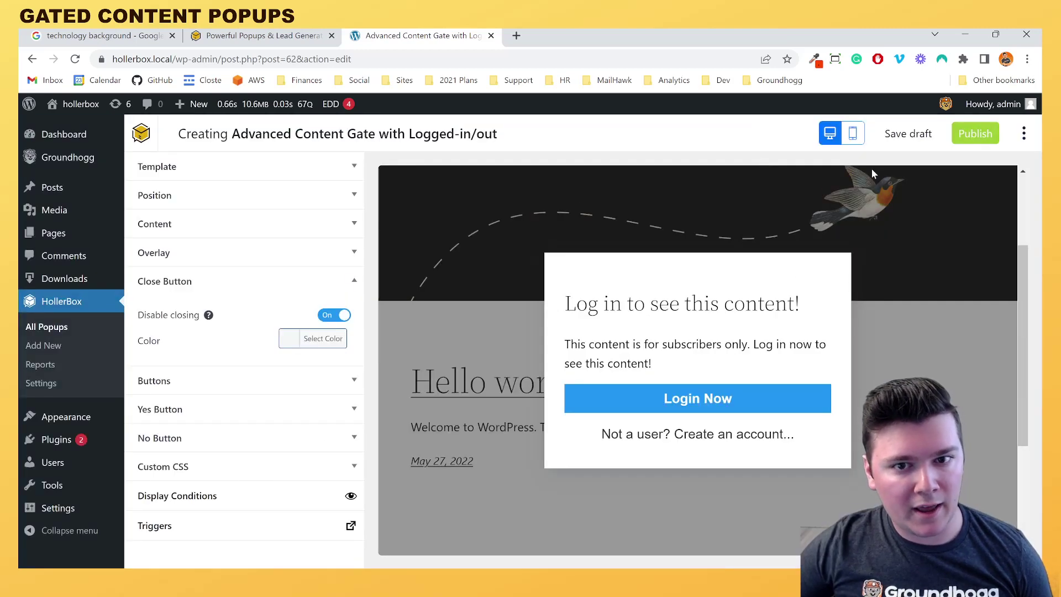
- Enable the On Page Load trigger with a delay of 2 seconds and publish the popup
left_click(974, 134)
left_click(740, 342)
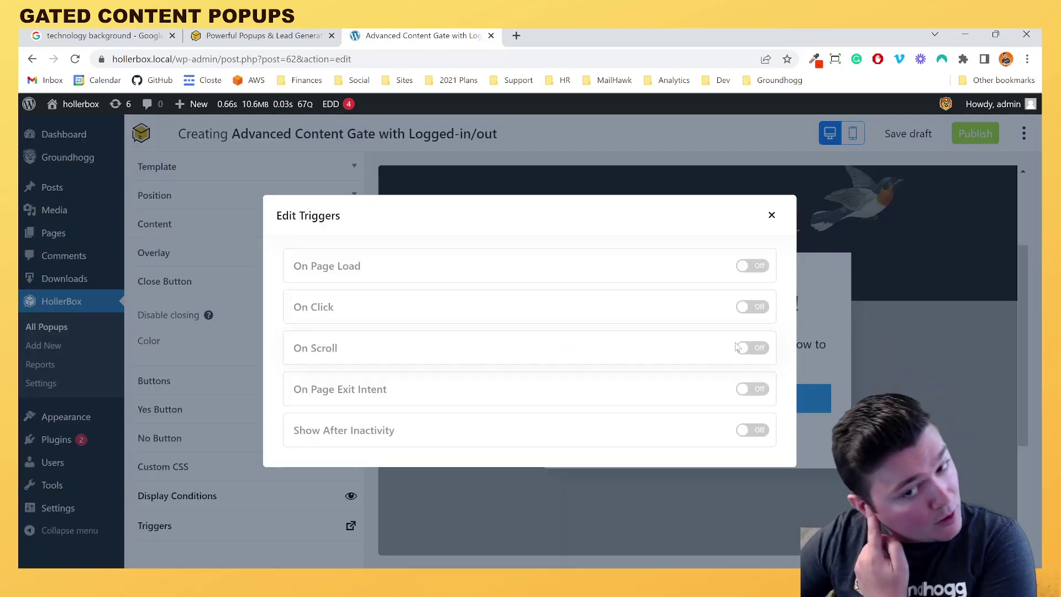
left_click(754, 267)
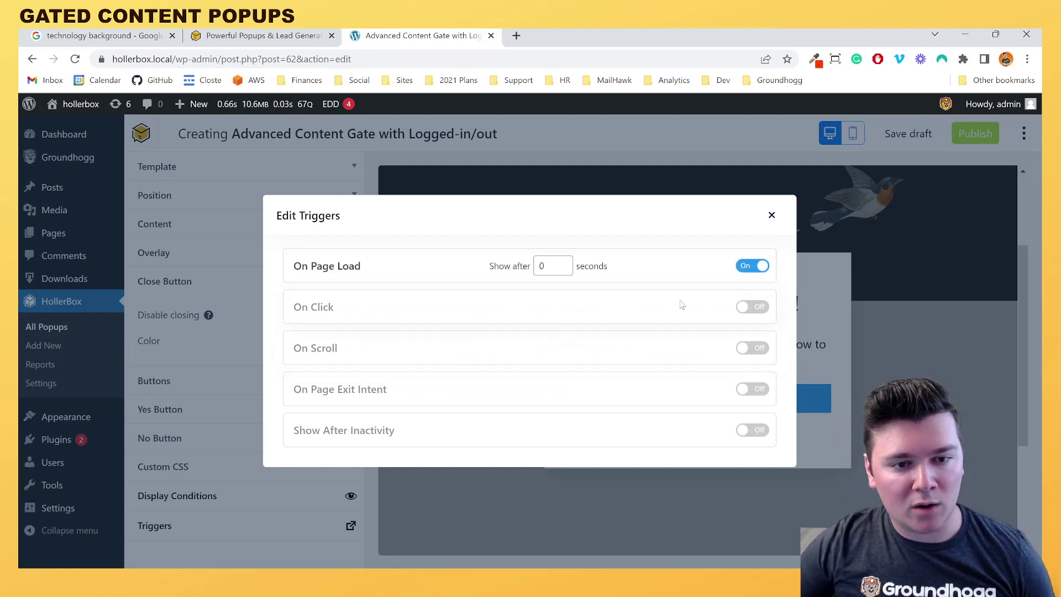
left_click(563, 263)
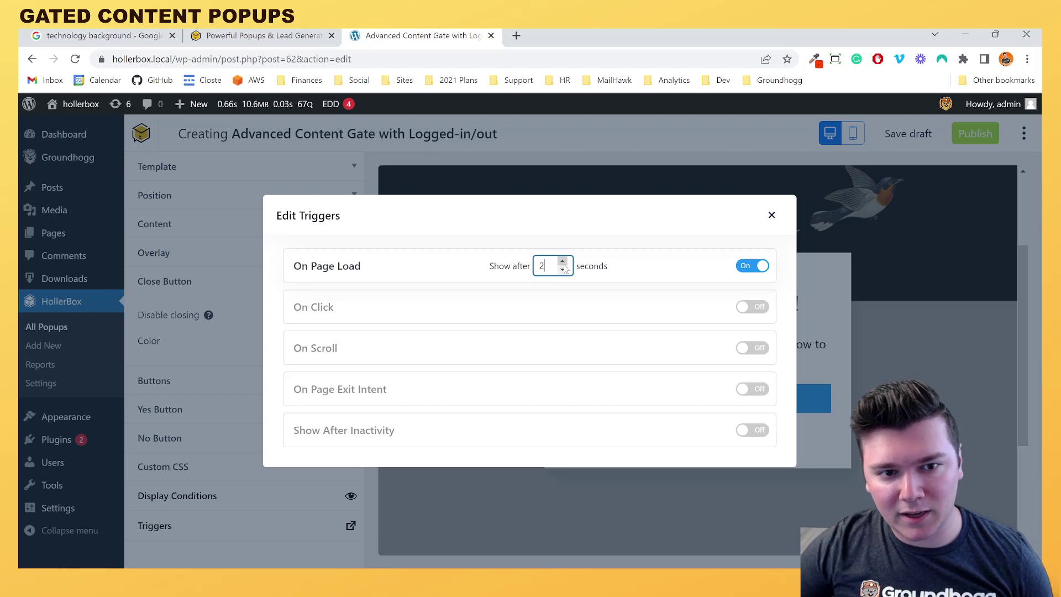
left_click(563, 270)
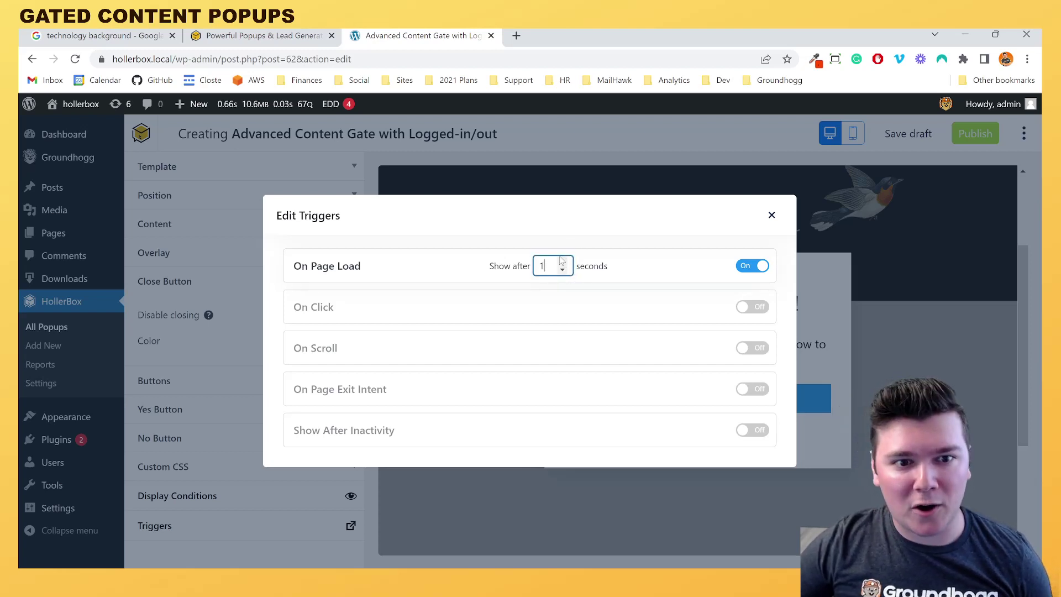
left_click(562, 261)
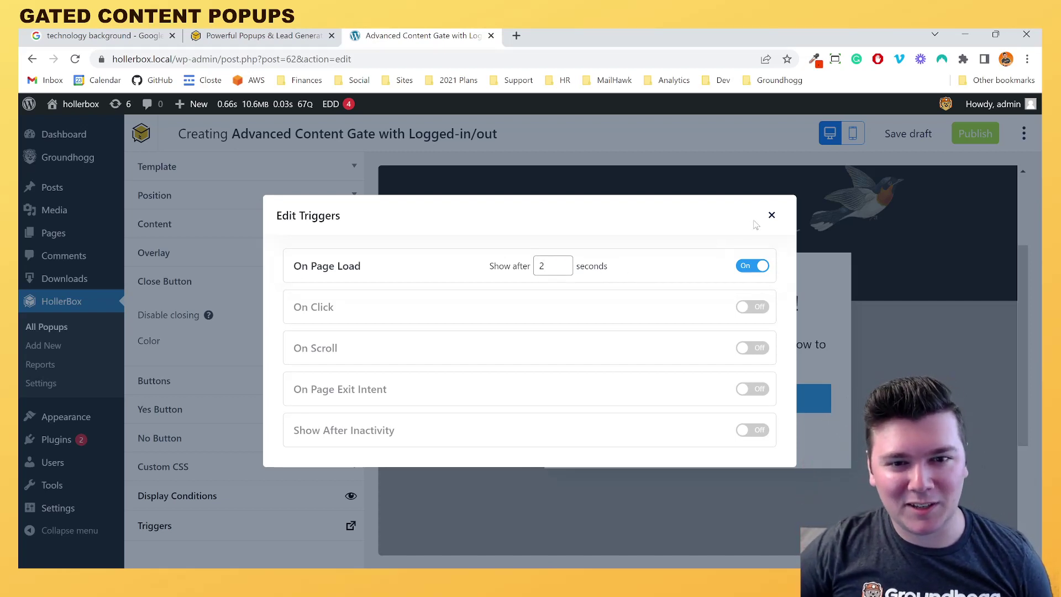
left_click(771, 215)
left_click(992, 142)
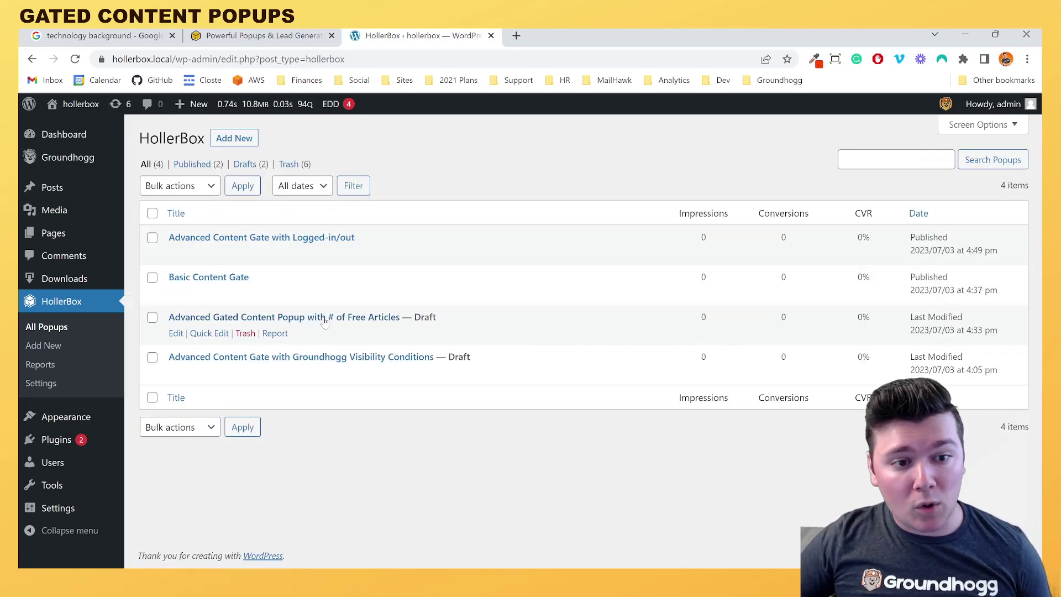
- Open the Advanced Content Gate with Groundhogg Visibility Conditions draft and make its Yes button redirect to /account
left_click(348, 359)
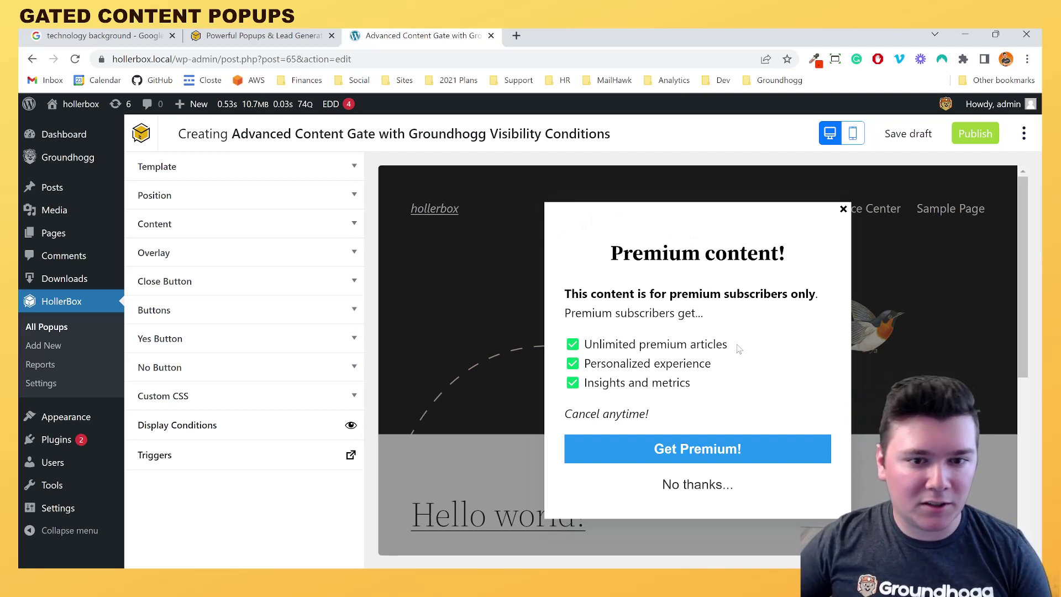
left_click(739, 460)
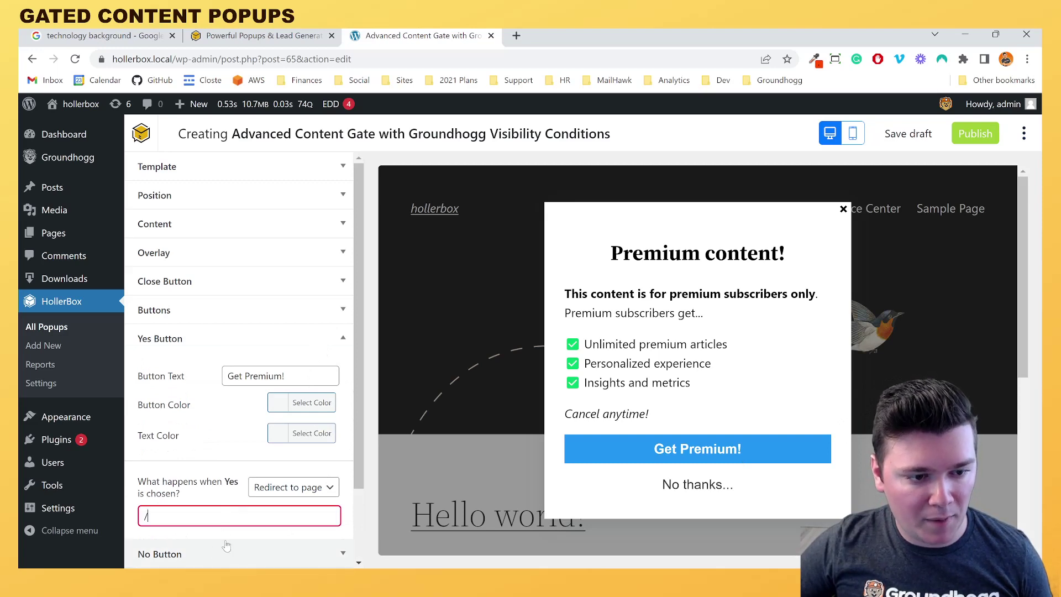
type("account")
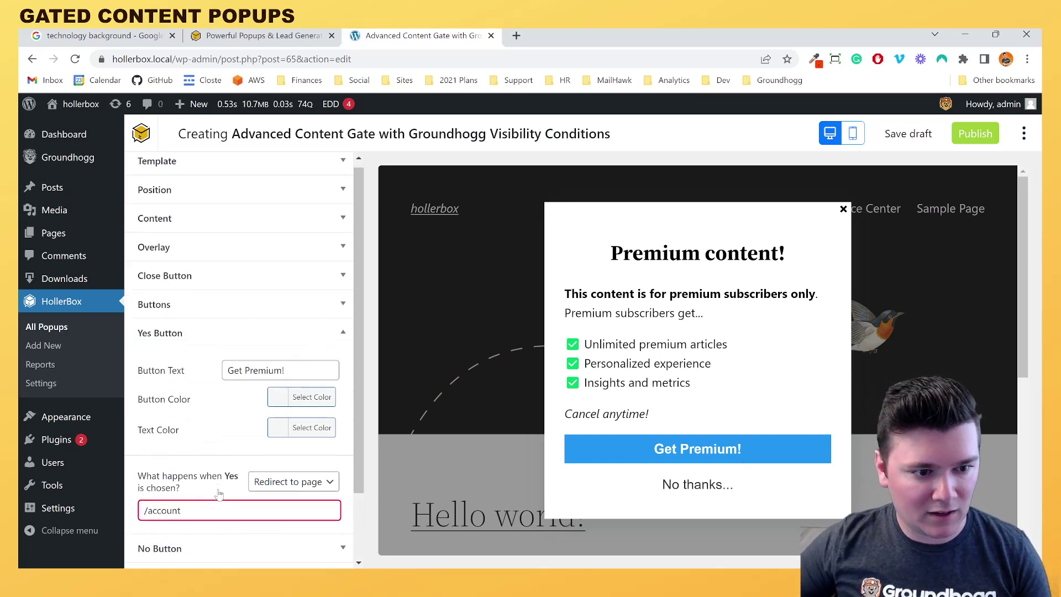
- Set the No button's action to Redirect to page with / as the destination
scroll(219, 540, "down", 2)
left_click(232, 466)
scroll(250, 497, "down", 2)
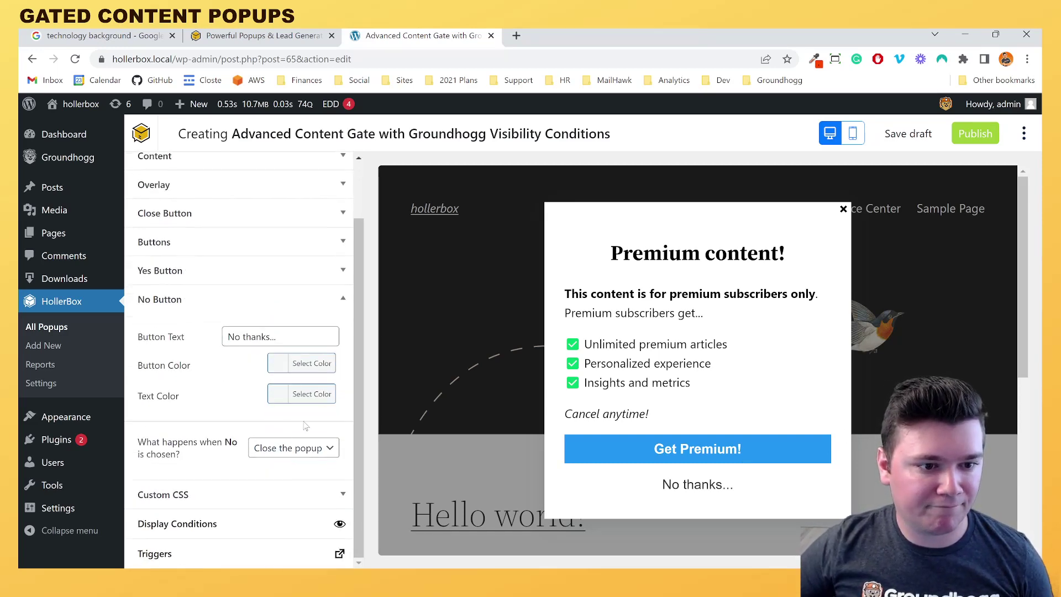
left_click(294, 448)
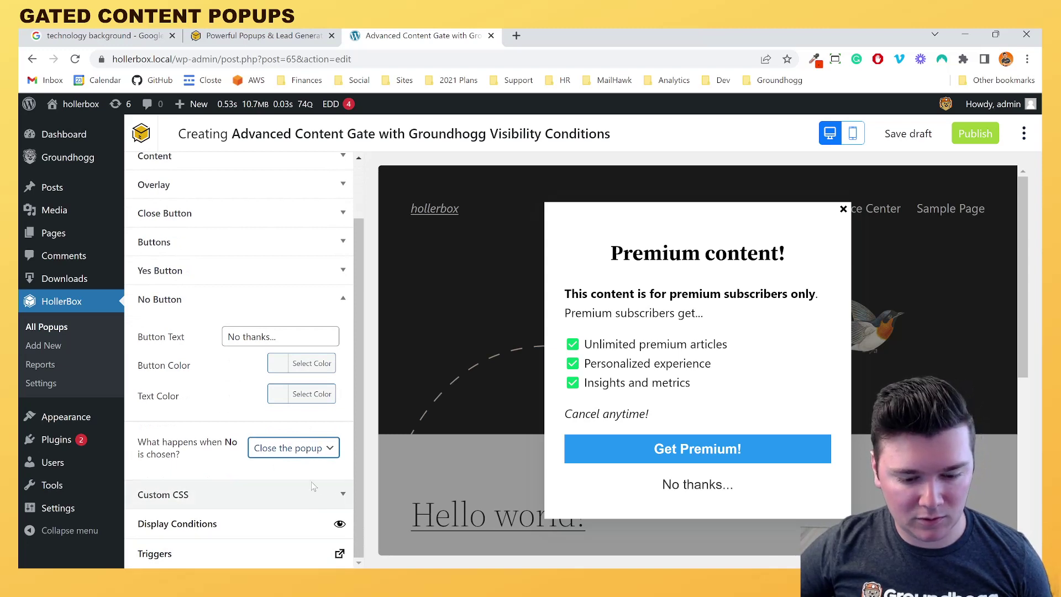
left_click(310, 482)
left_click(287, 474)
type("/")
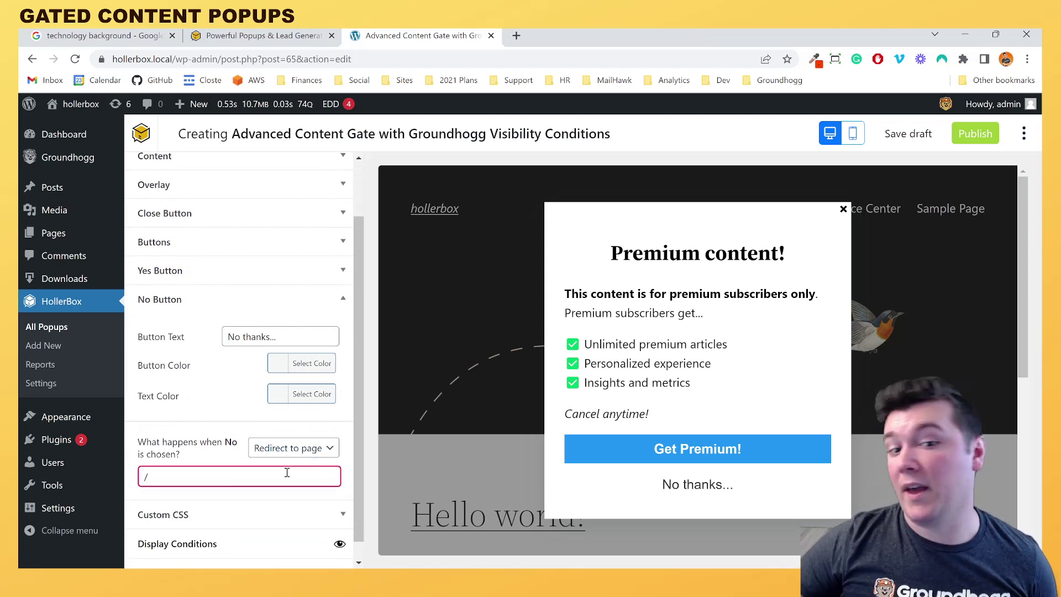
left_click(262, 434)
scroll(262, 434, "down", 1)
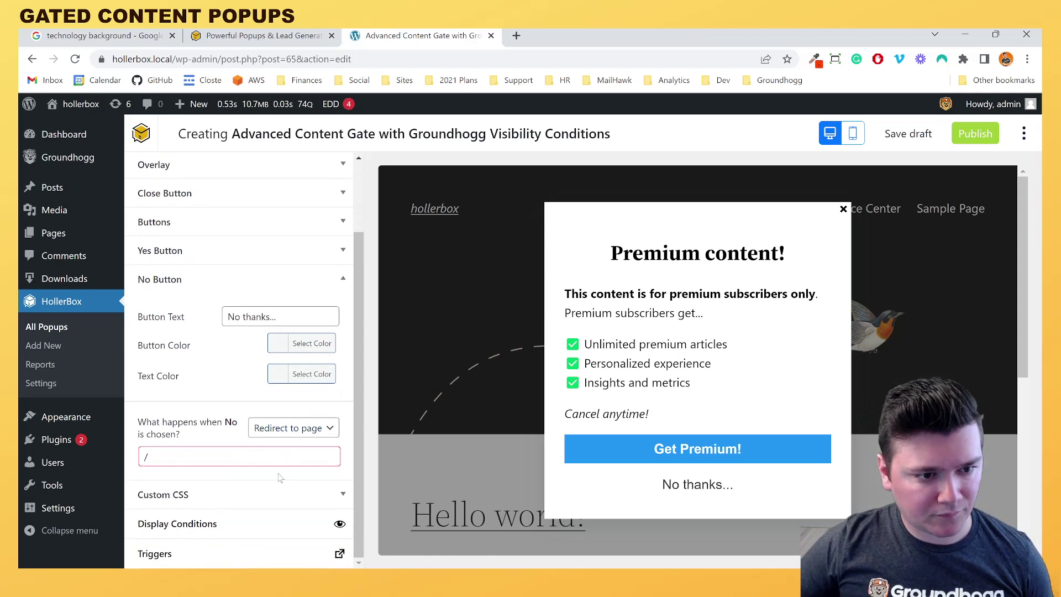
- Open the popup's display conditions and enable the advanced condition Groundhogg: Hide for X contacts
left_click(287, 529)
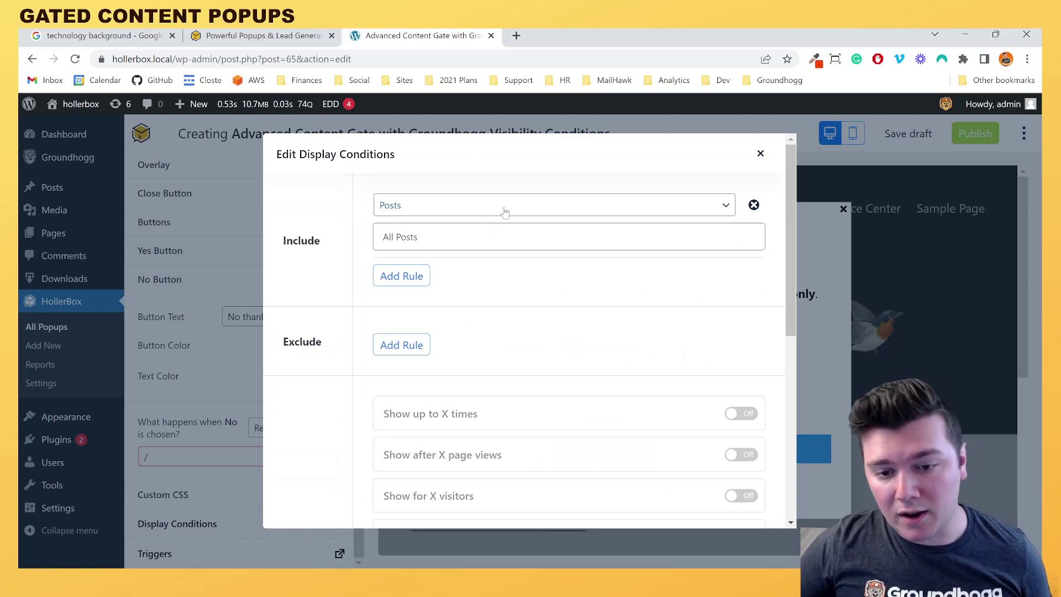
scroll(566, 366, "down", 6)
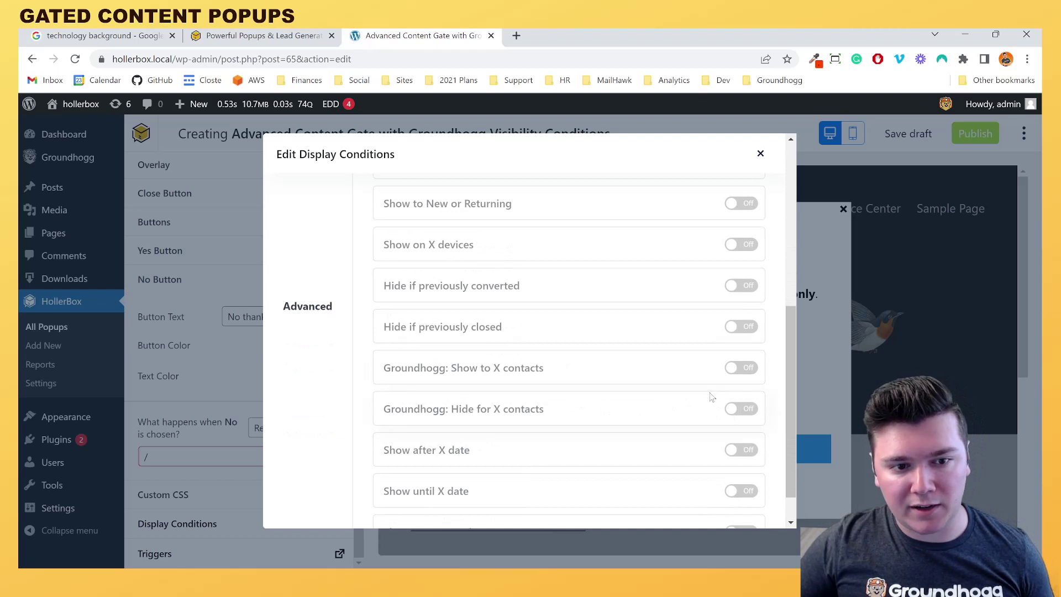
left_click_drag(492, 369, 529, 371)
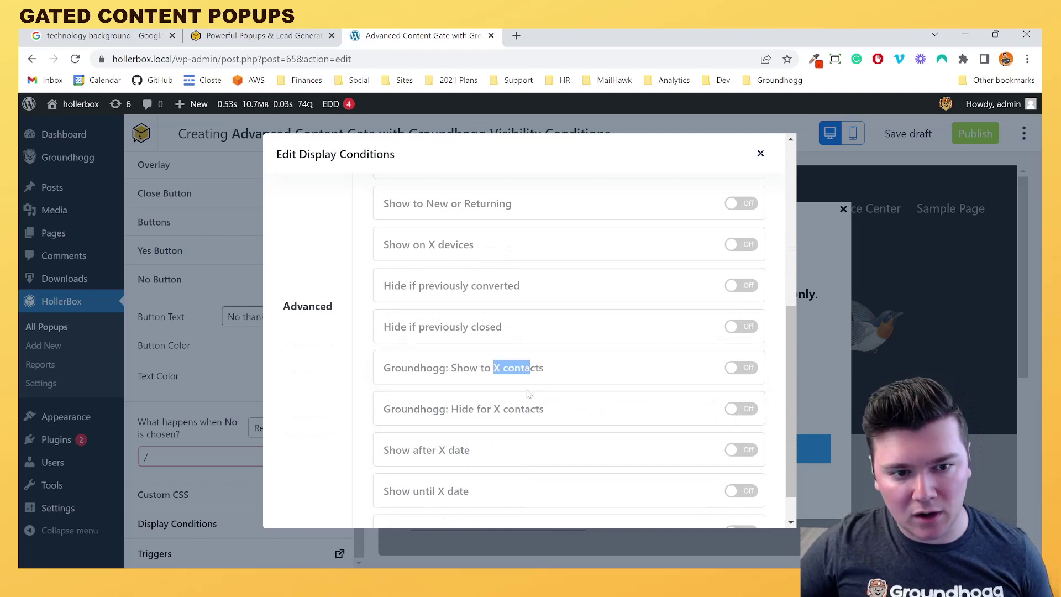
left_click_drag(487, 409, 530, 411)
left_click(525, 409)
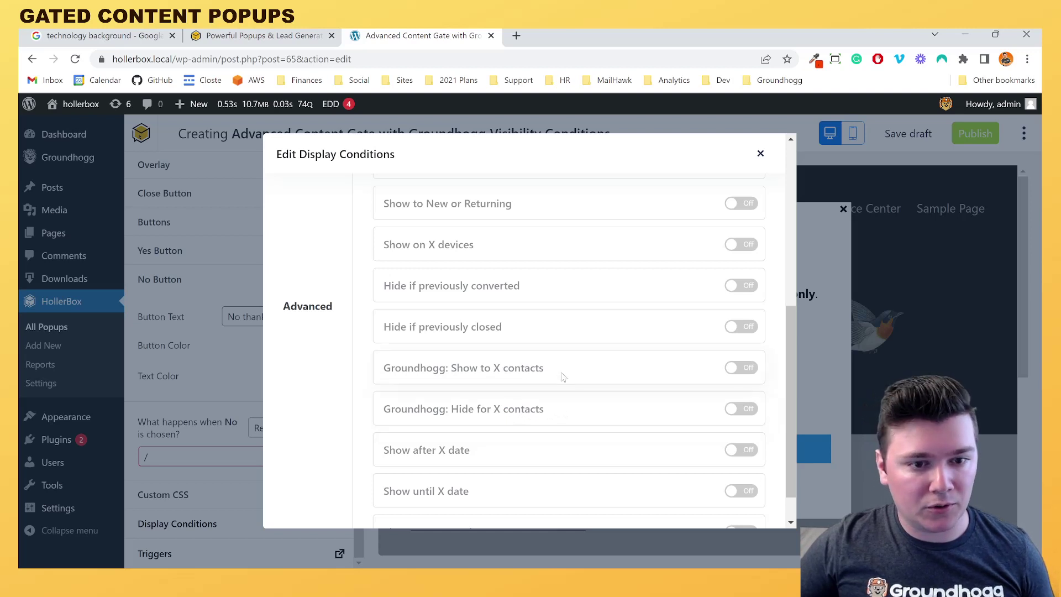
left_click(734, 410)
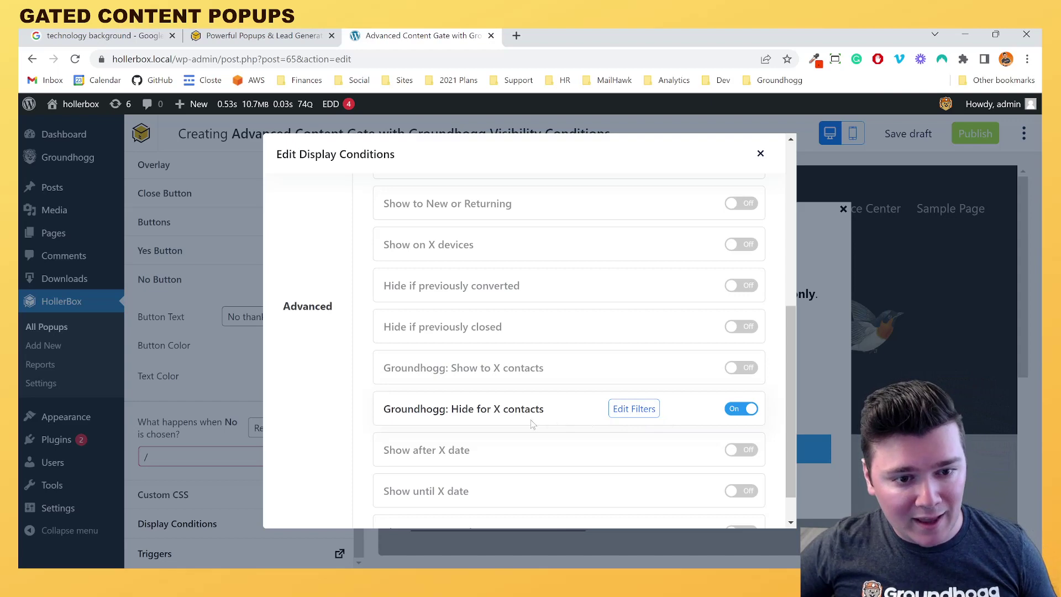
- Open the filters of the Hide for X contacts condition and add a Tags filter set to Includes Any
left_click_drag(480, 409, 535, 412)
left_click(635, 416)
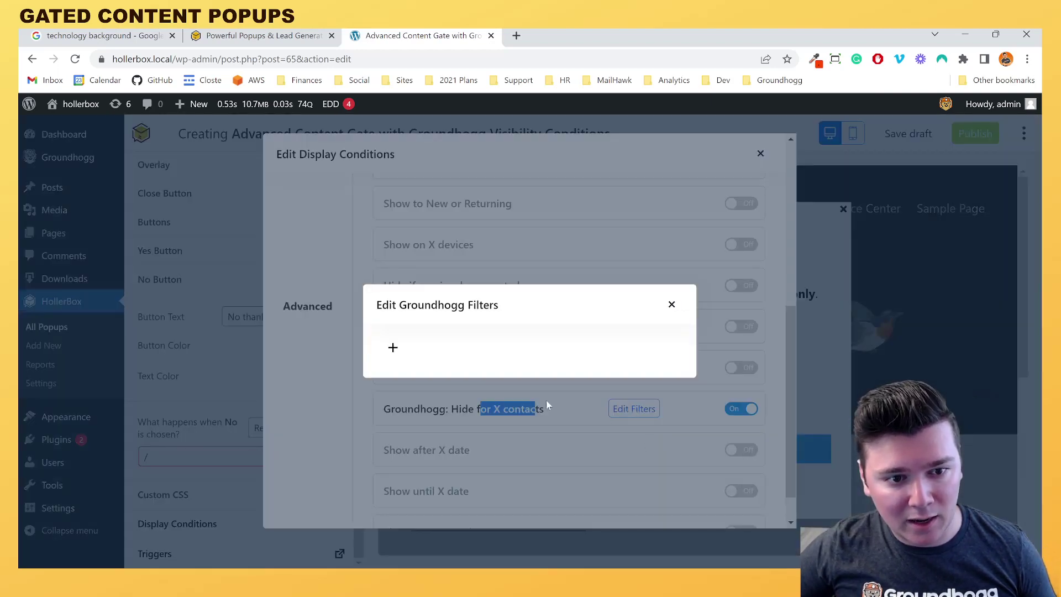
left_click(394, 348)
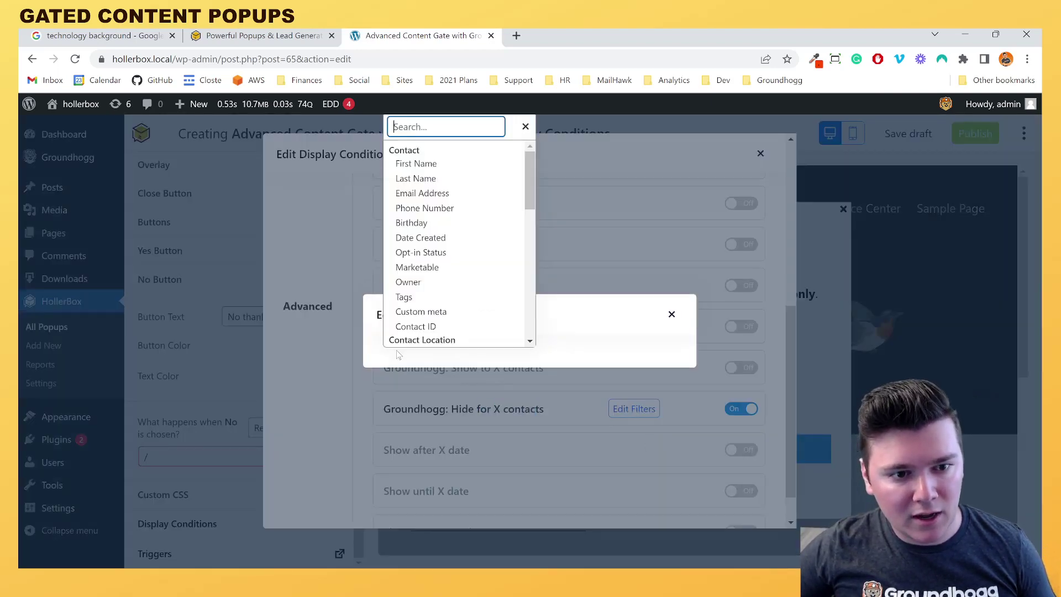
left_click(489, 299)
left_click(446, 399)
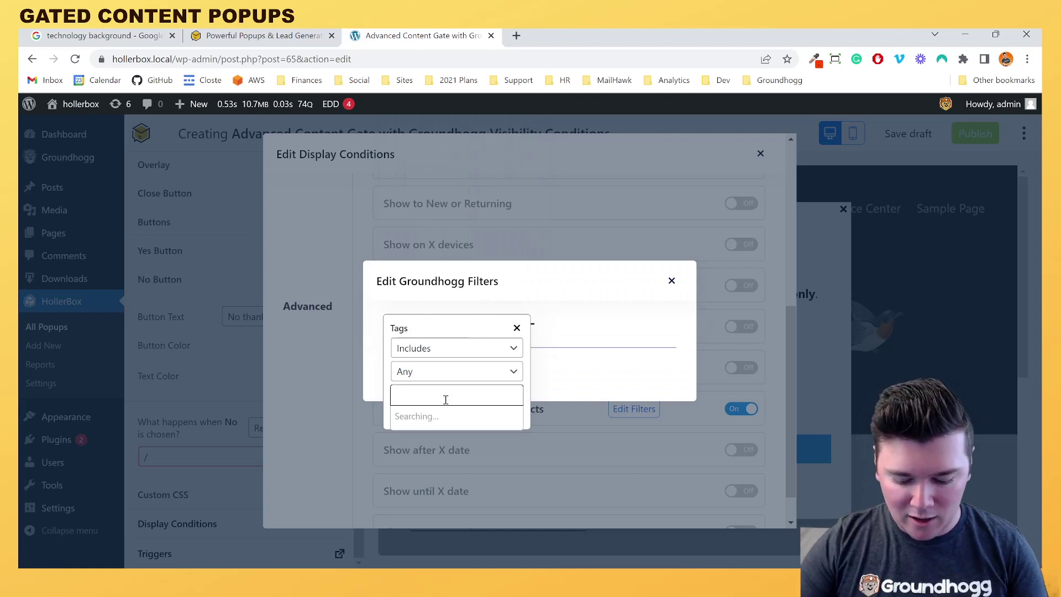
type("Subscr")
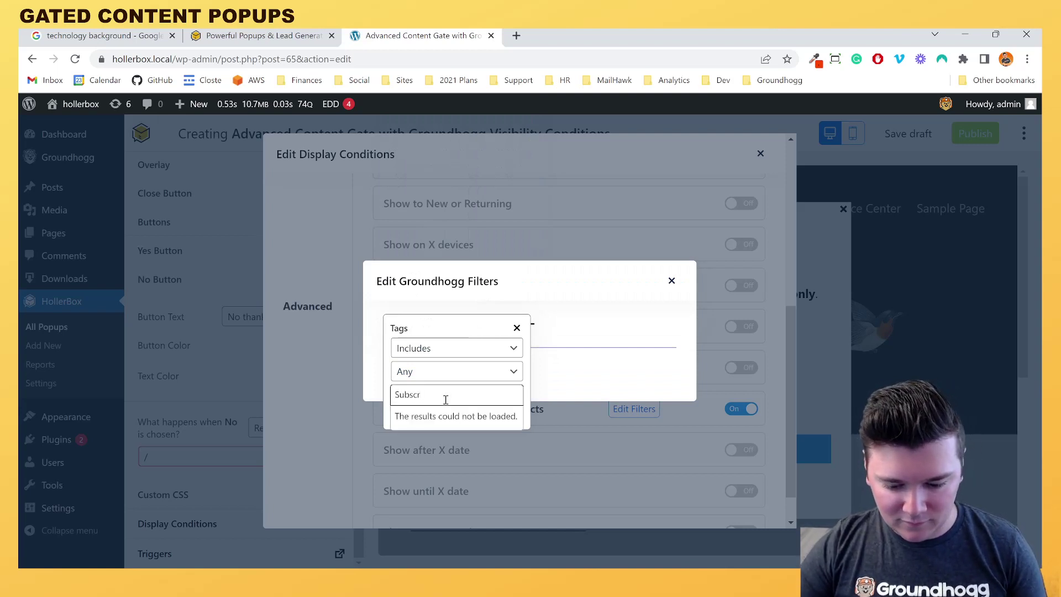
key("Down")
key("Down")
key("Up")
key("Up")
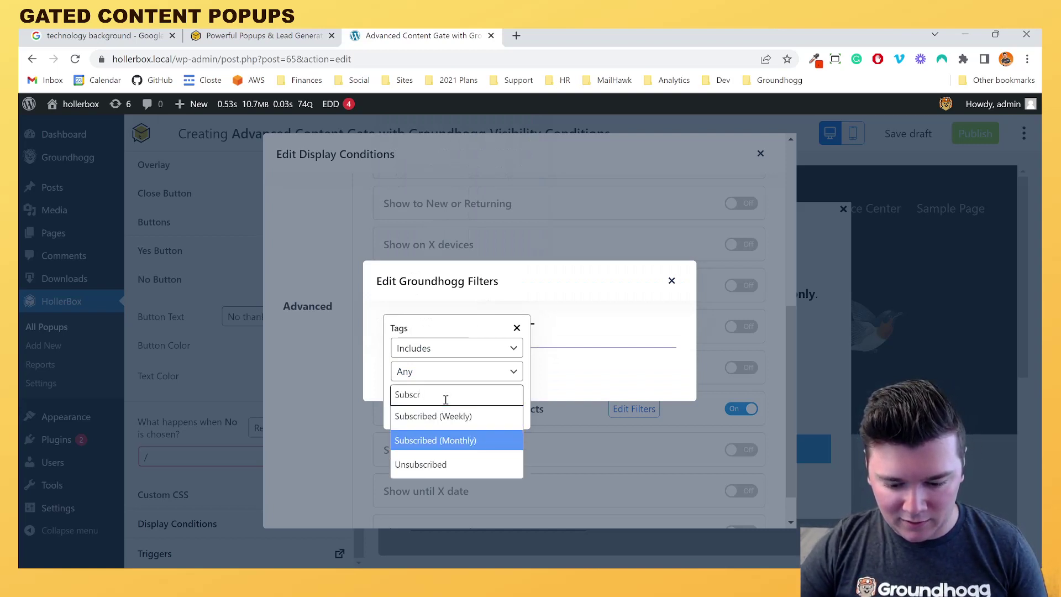
key("Down")
key("Down")
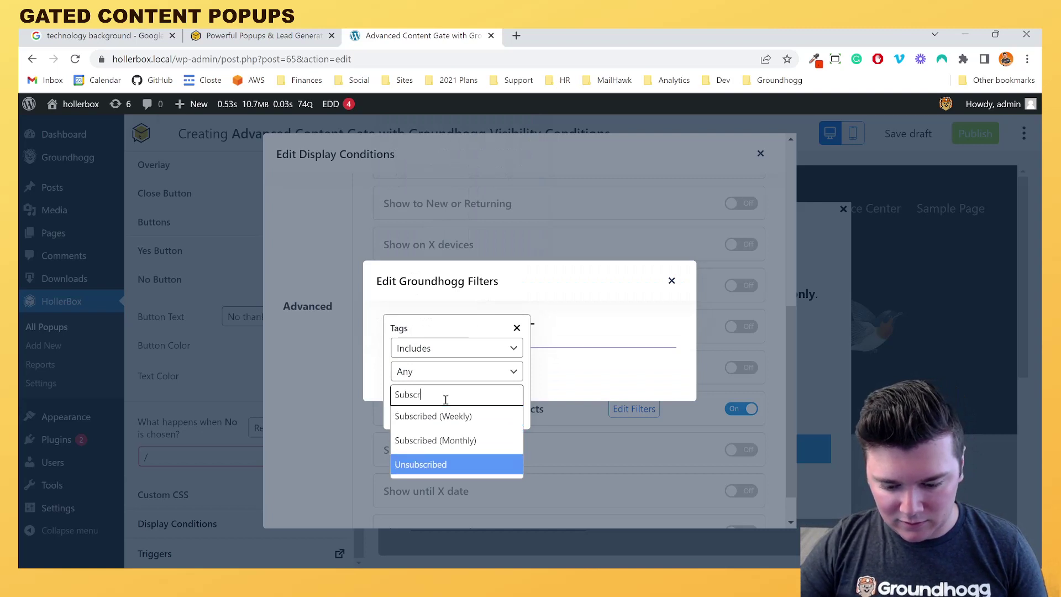
key("Up")
key("Up")
key("BackSpace")
key("BackSpace")
key("BackSpace")
key("BackSpace")
key("BackSpace")
key("BackSpace")
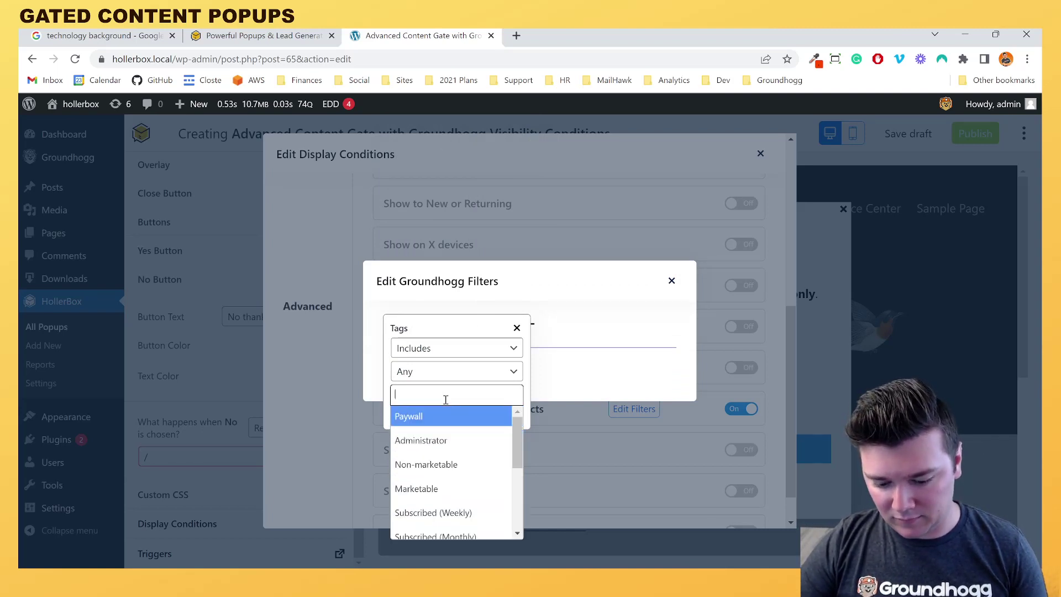
- Choose the Paywall tag for the Tags filter and apply the filter
key("Return")
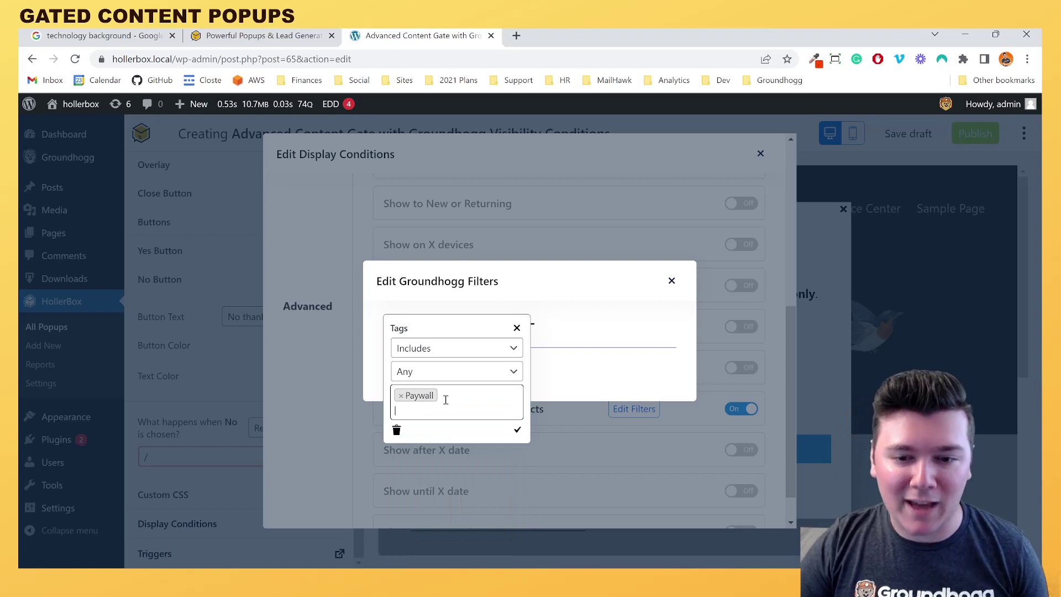
left_click(518, 431)
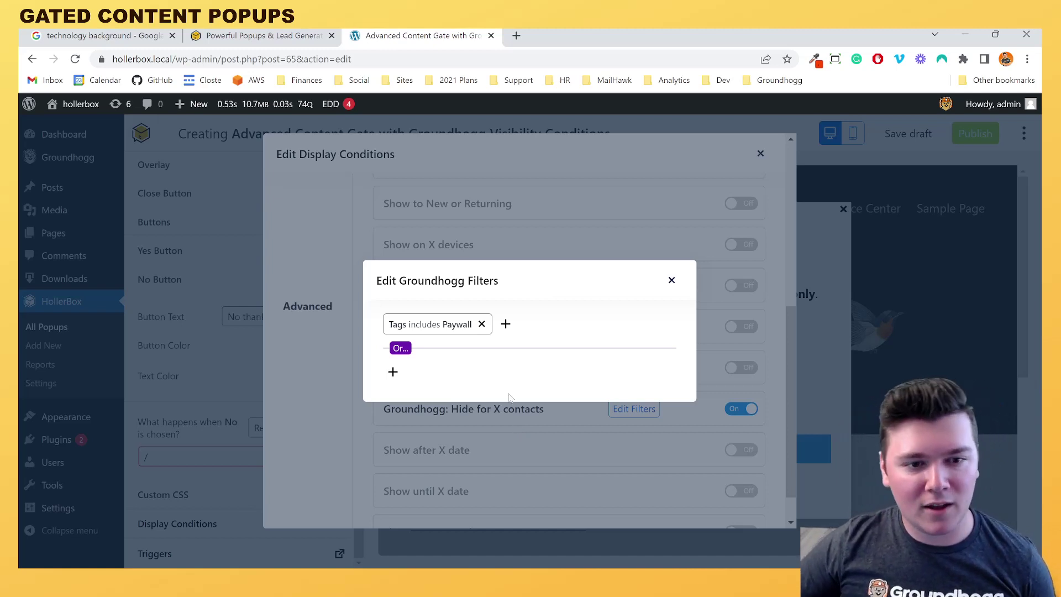
- Add an Or filter for Birthday set to Today and close the Groundhogg filters
left_click(394, 372)
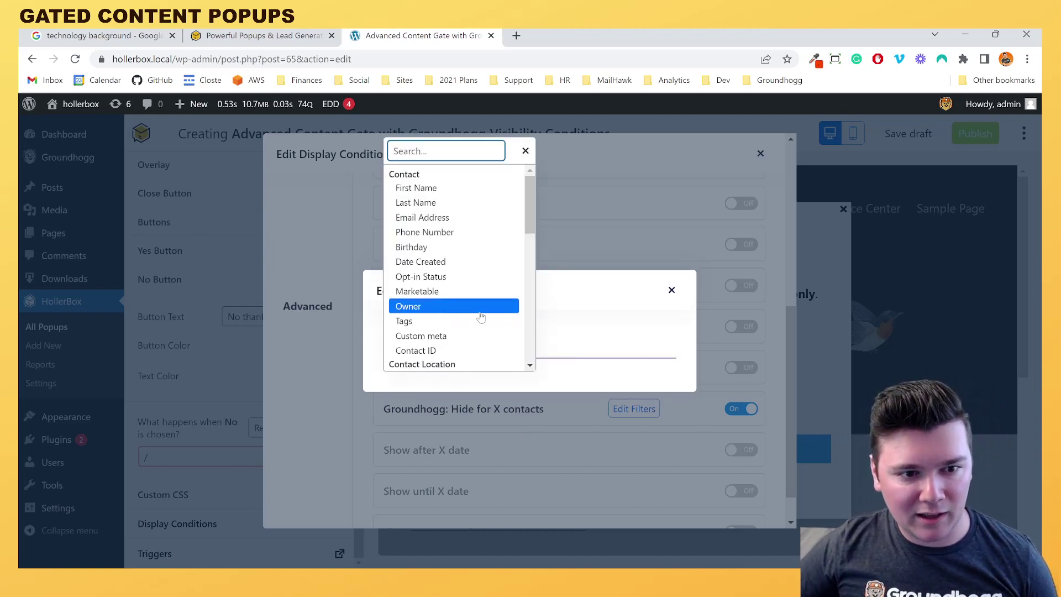
scroll(481, 327, "down", 5)
scroll(481, 332, "up", 5)
scroll(481, 331, "down", 8)
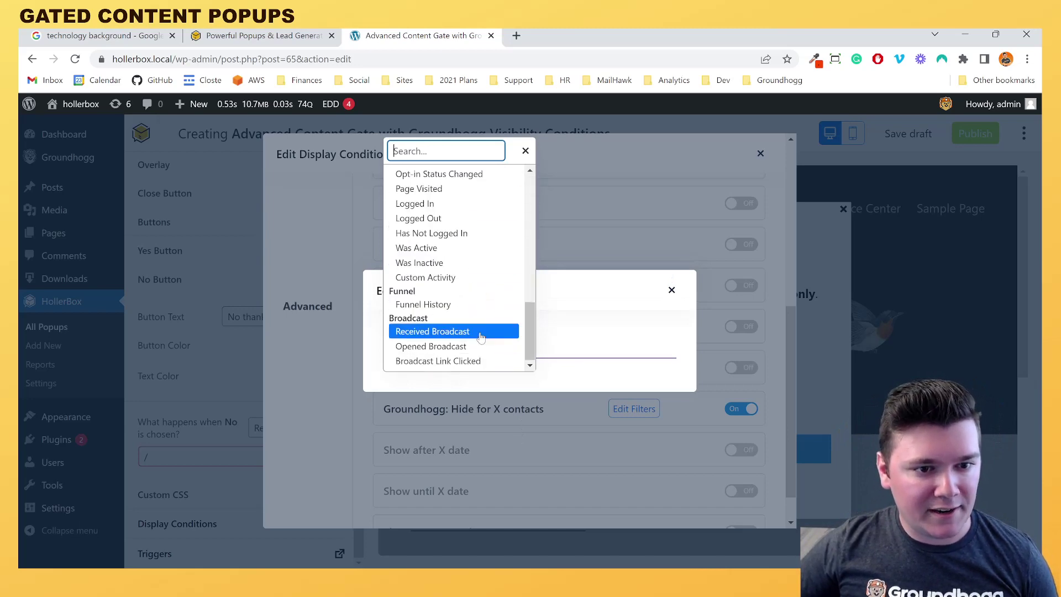
scroll(481, 335, "up", 6)
scroll(481, 337, "up", 4)
scroll(481, 339, "down", 8)
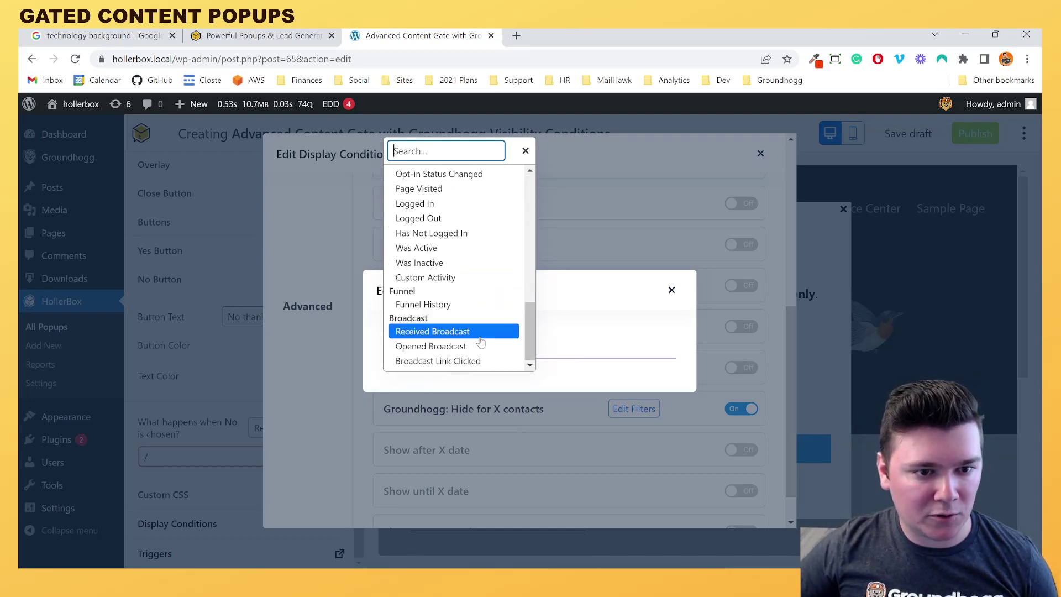
scroll(475, 353, "up", 5)
scroll(476, 354, "up", 6)
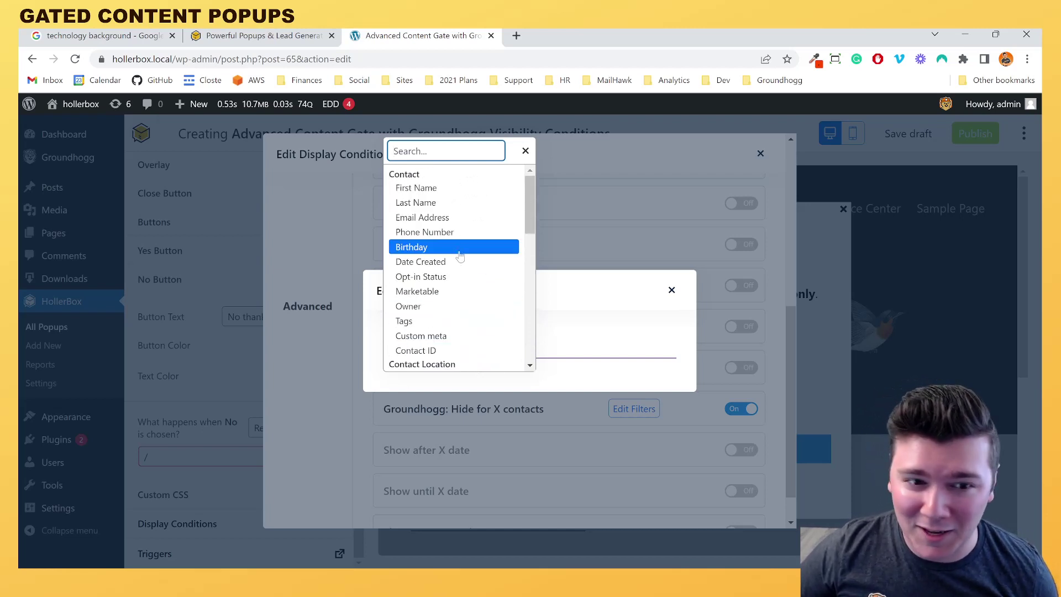
left_click(459, 249)
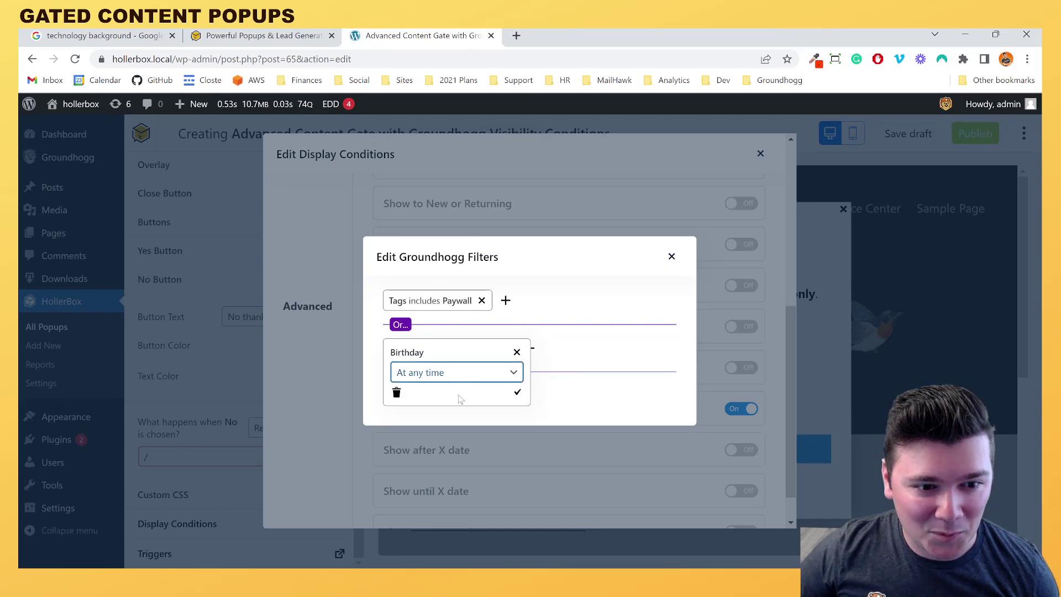
key("Down")
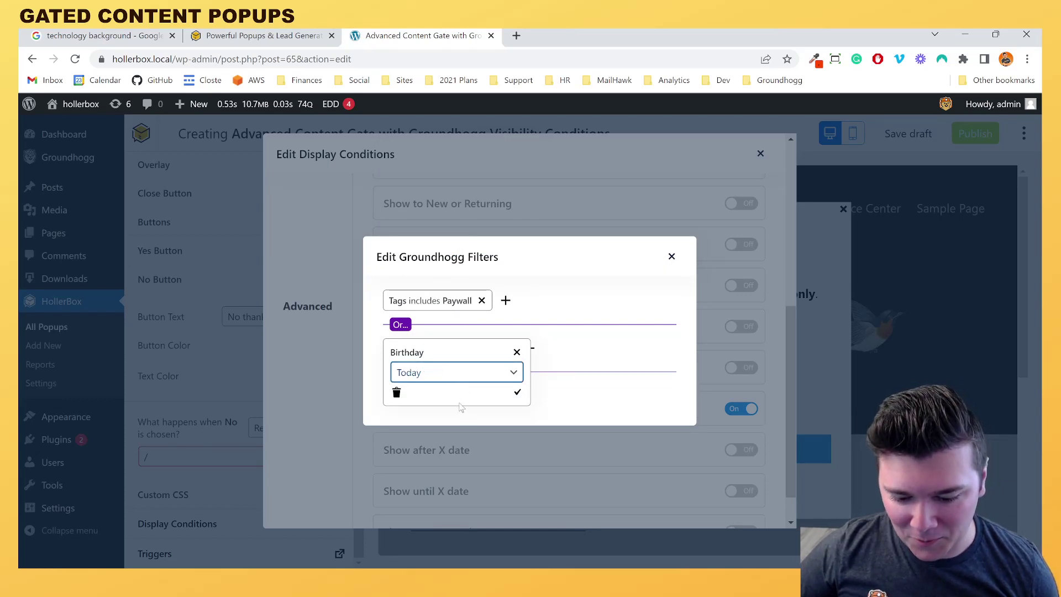
left_click(518, 392)
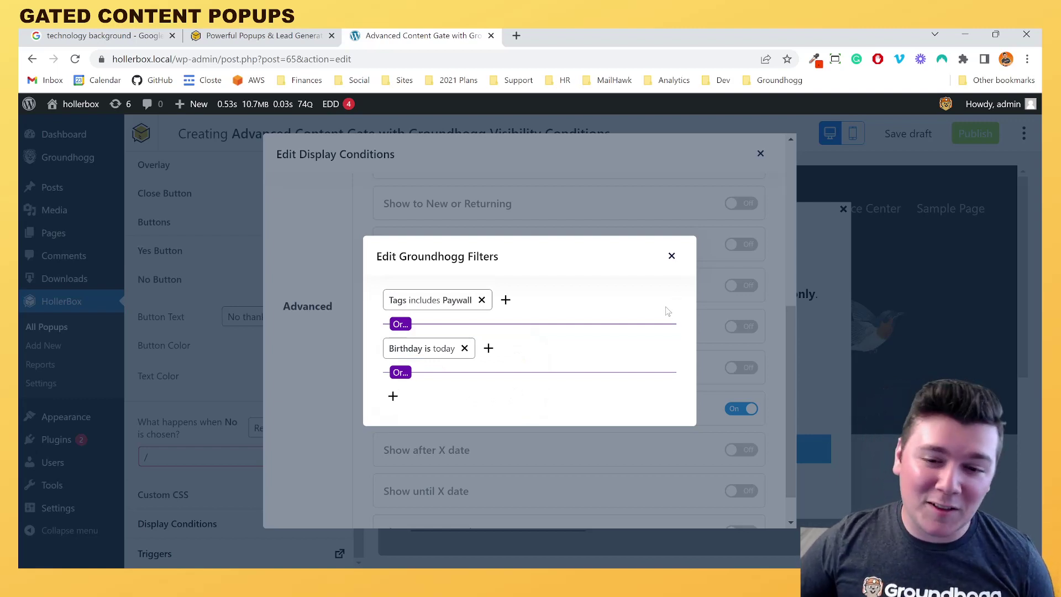
left_click(672, 255)
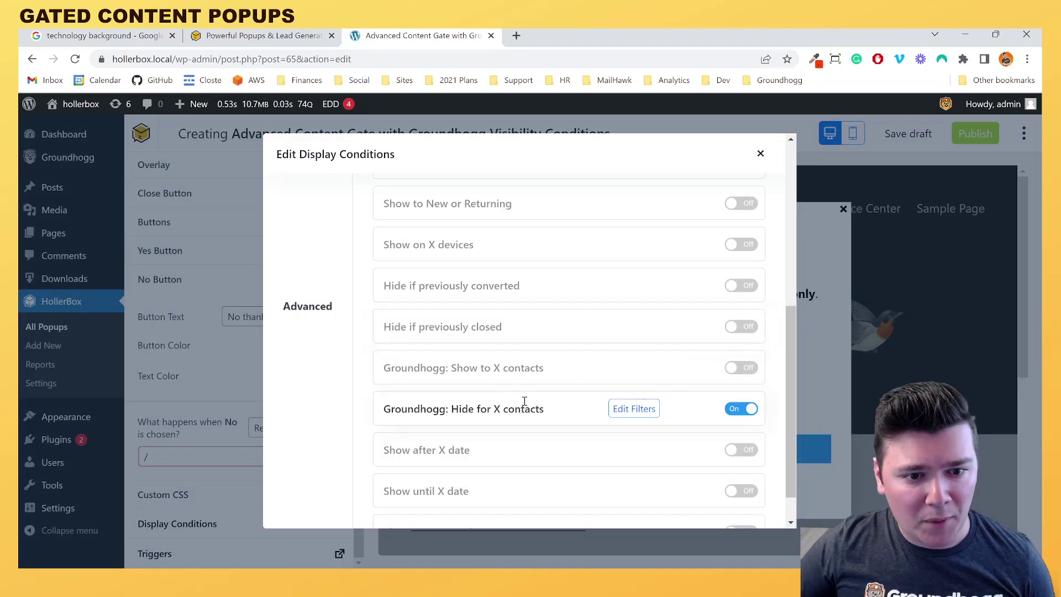
- Review the display conditions, briefly switching Groundhogg: Show to X contacts on and back off, and close the dialog
scroll(598, 420, "up", 3)
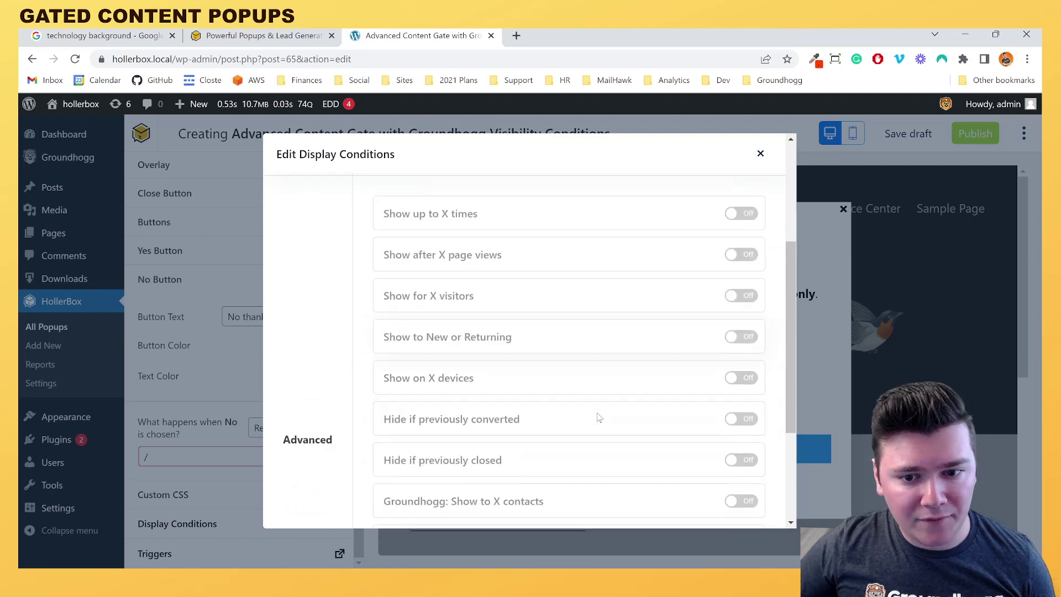
scroll(599, 419, "down", 3)
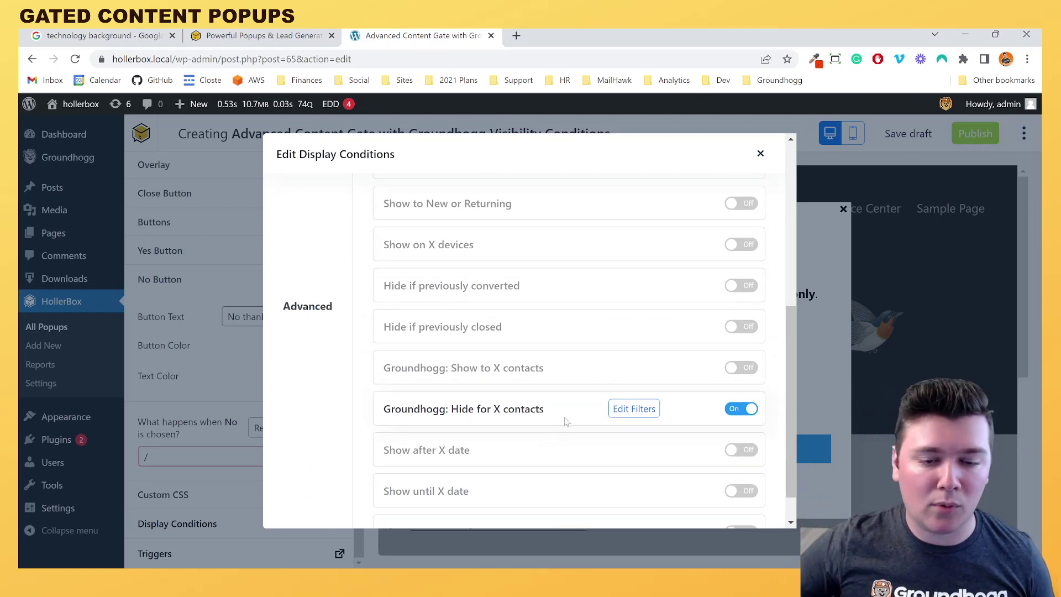
left_click(737, 368)
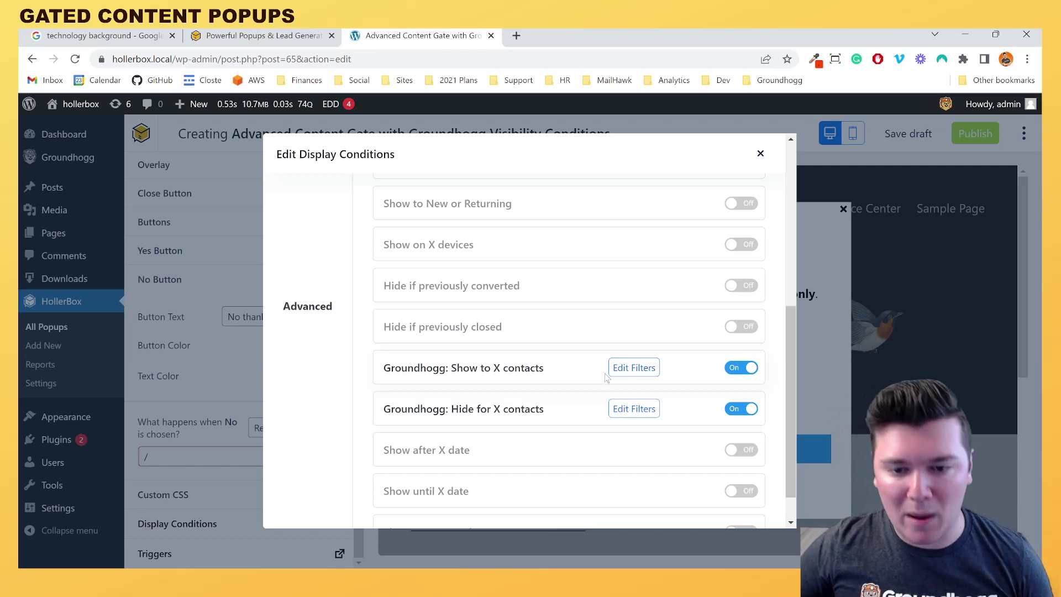
left_click(735, 368)
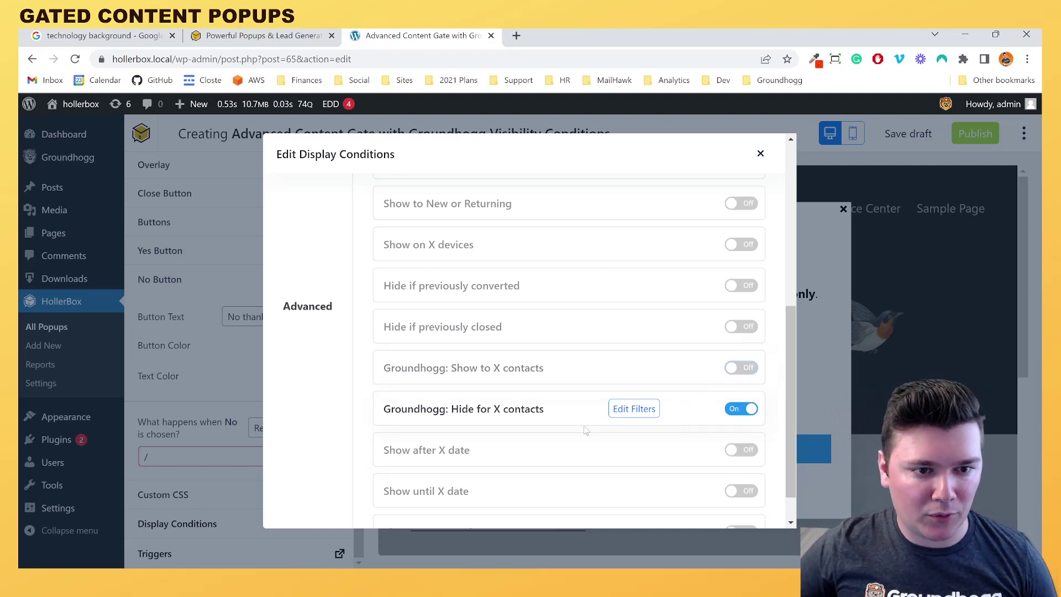
scroll(664, 454, "up", 5)
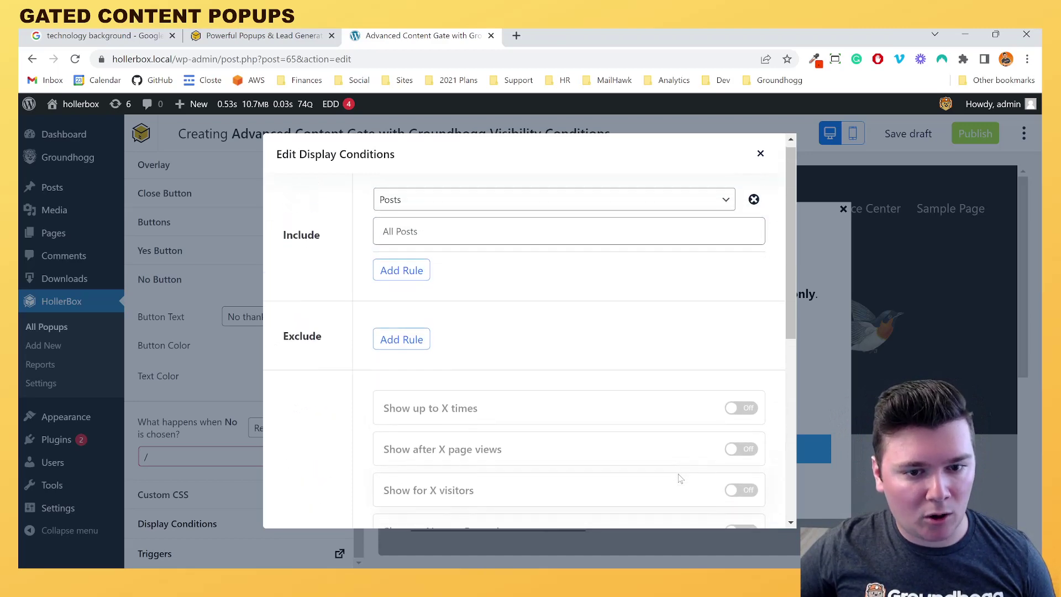
scroll(680, 479, "down", 8)
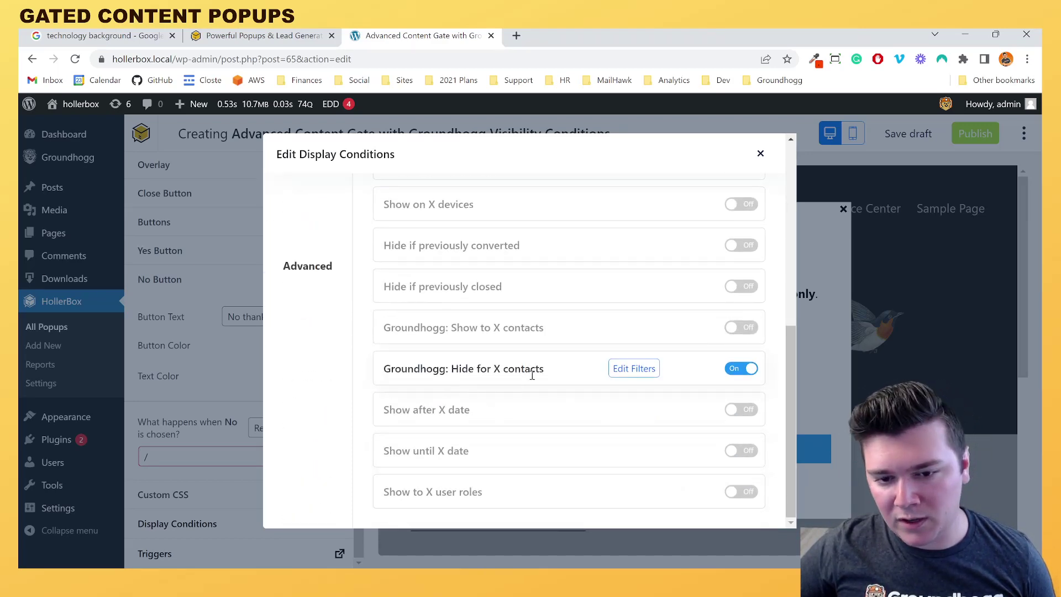
scroll(569, 398, "up", 8)
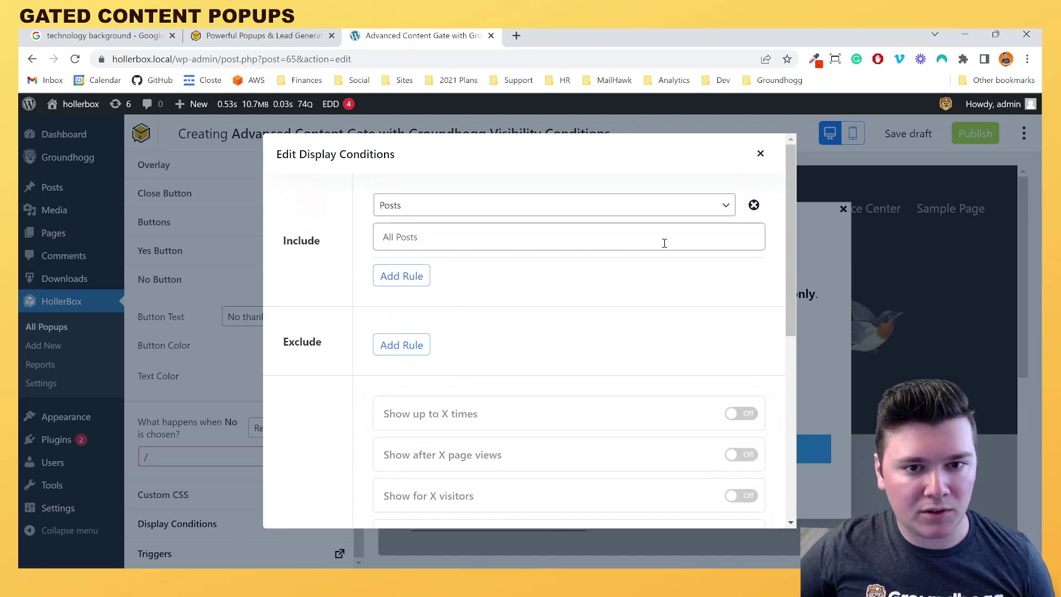
left_click(761, 153)
- Enable the On Page Load trigger and publish the popup
left_click(260, 555)
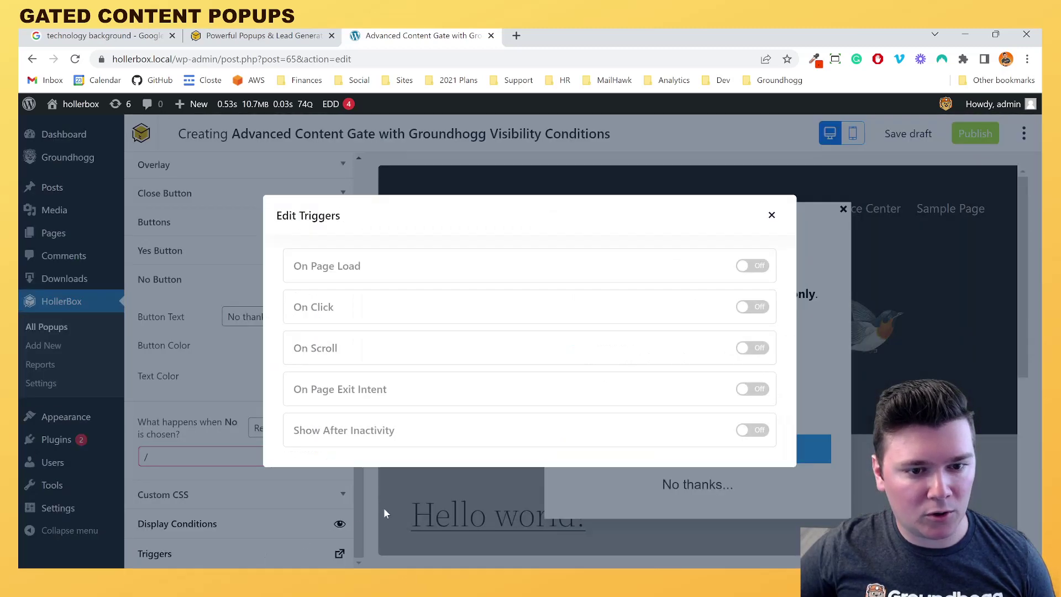
left_click(743, 268)
left_click(771, 215)
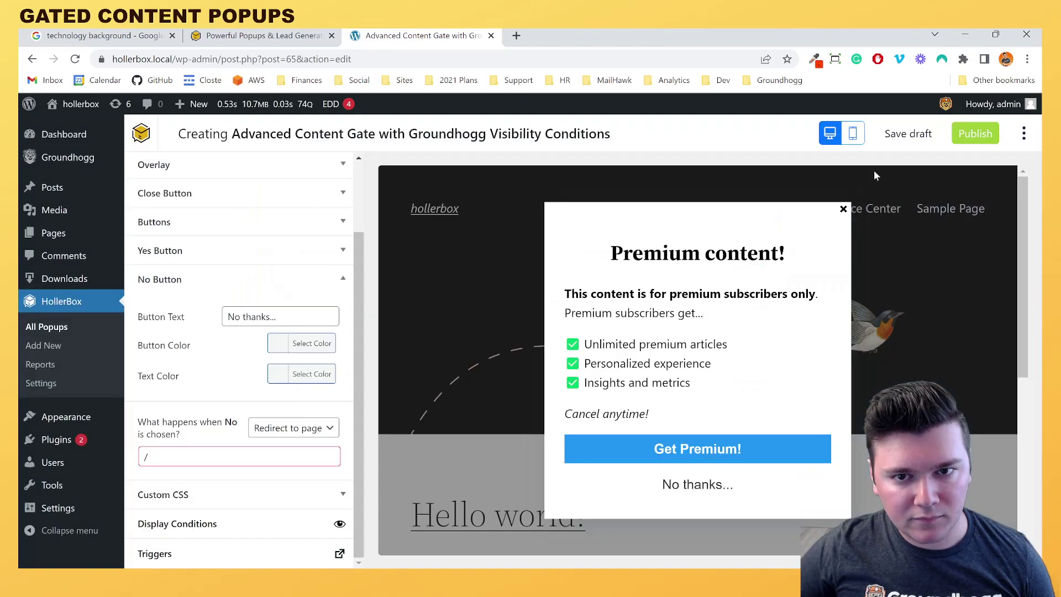
left_click(971, 137)
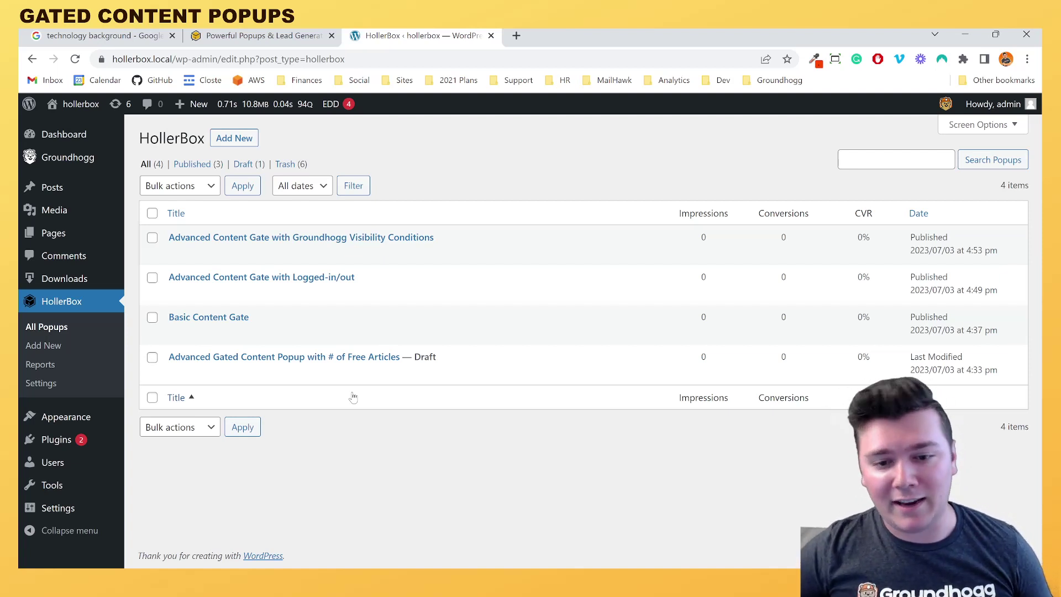
- Open the Advanced Gated Content Popup with # of Free Articles draft and inspect its Yes and No button settings
left_click(339, 359)
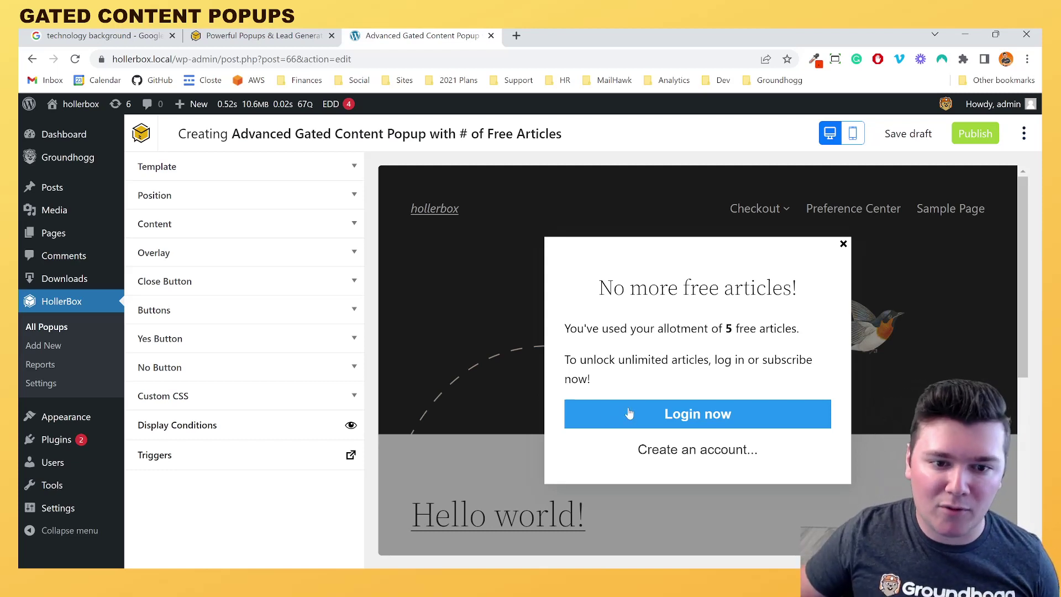
left_click(280, 336)
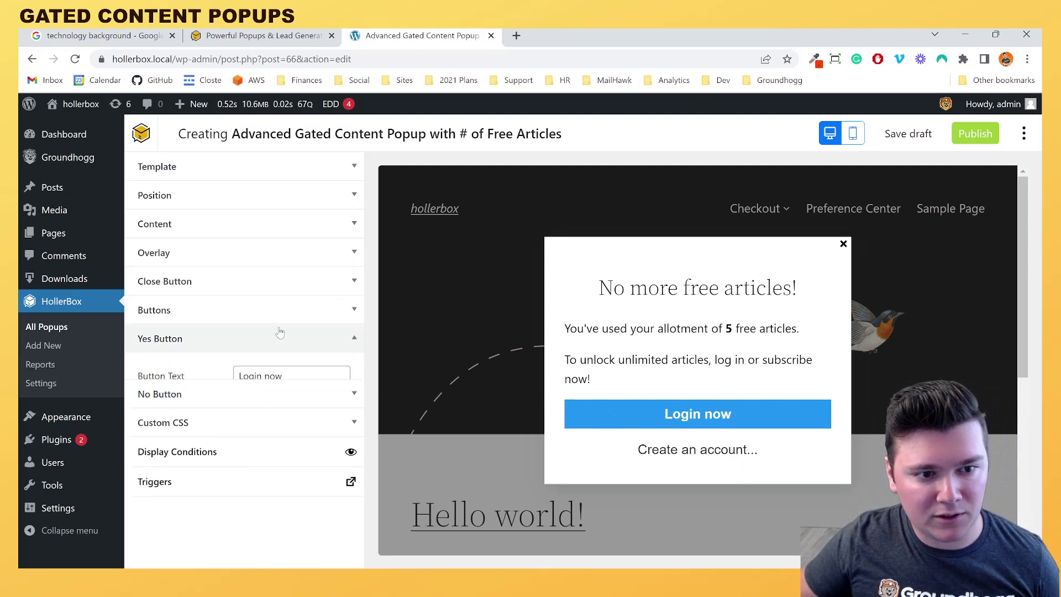
left_click(236, 553)
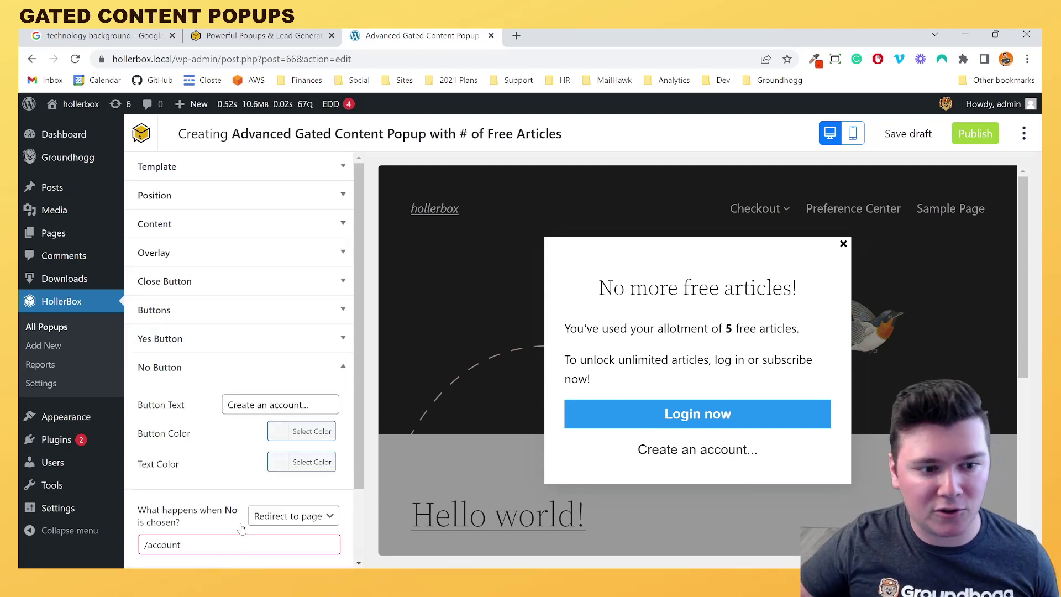
- Open the popup's display conditions and add an Include rule for Posts, covering all posts
scroll(237, 531, "down", 2)
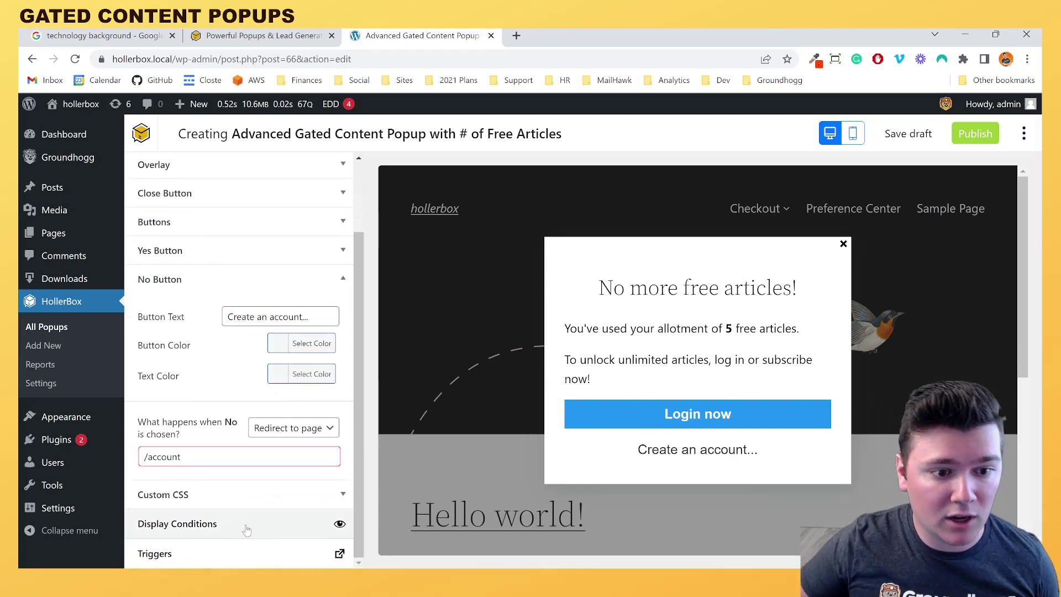
left_click(241, 528)
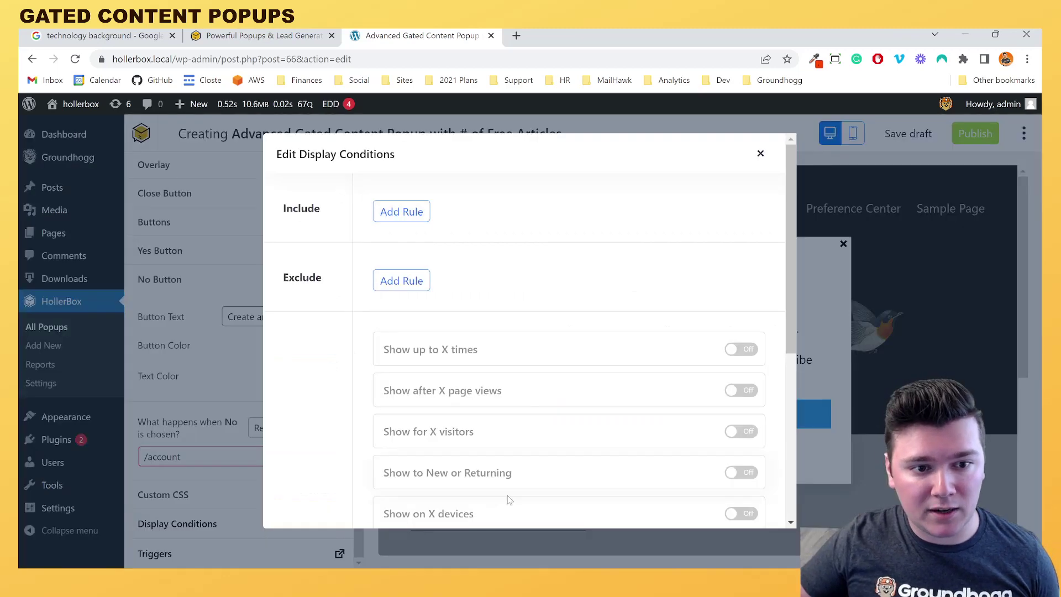
left_click(412, 215)
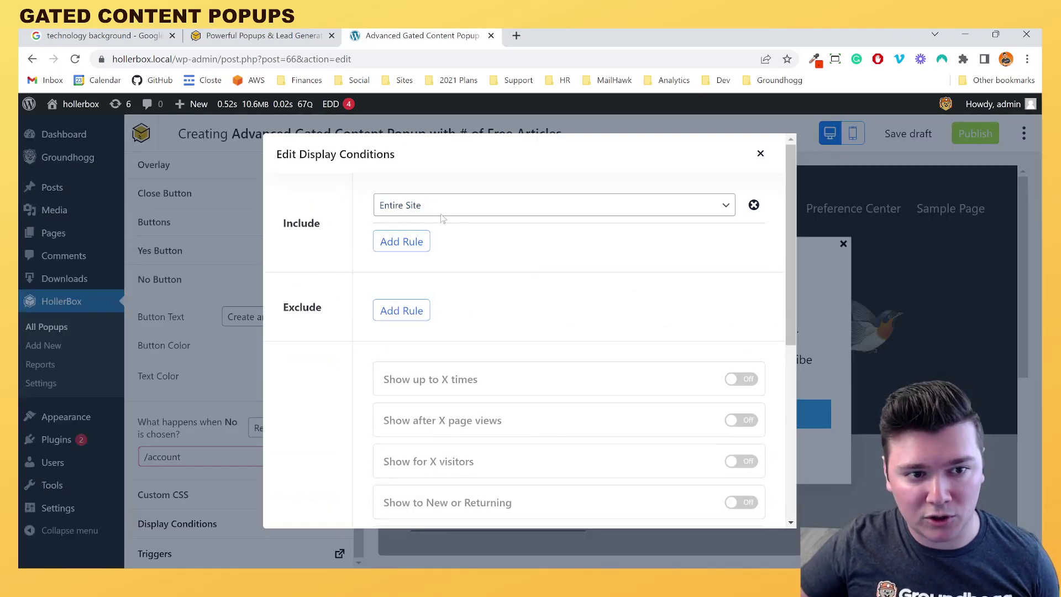
left_click(486, 340)
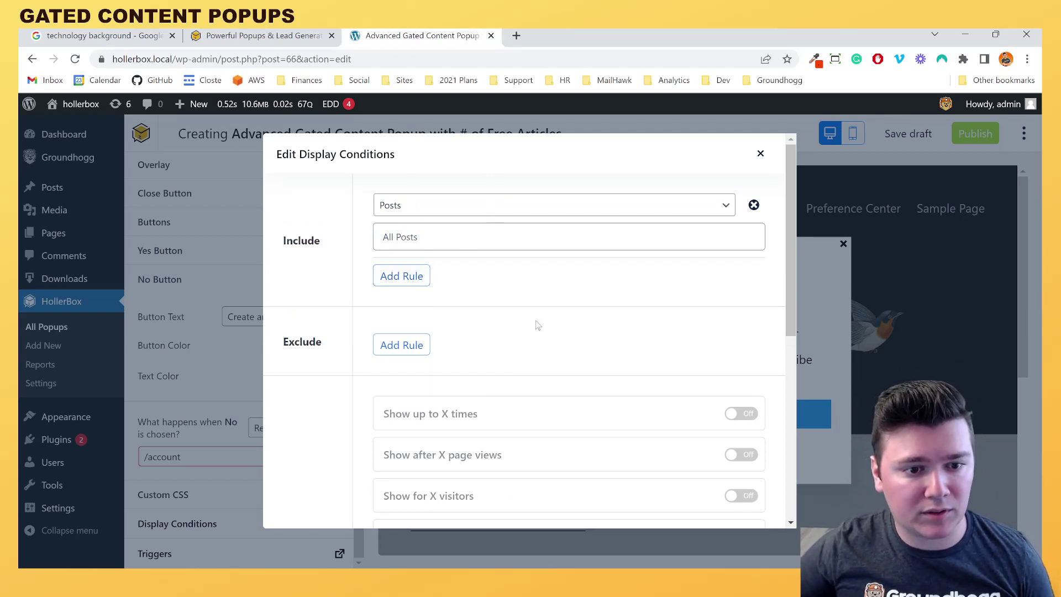
- Enable the Show after X page views condition and set it to 5 views
scroll(578, 377, "down", 5)
scroll(635, 396, "up", 3)
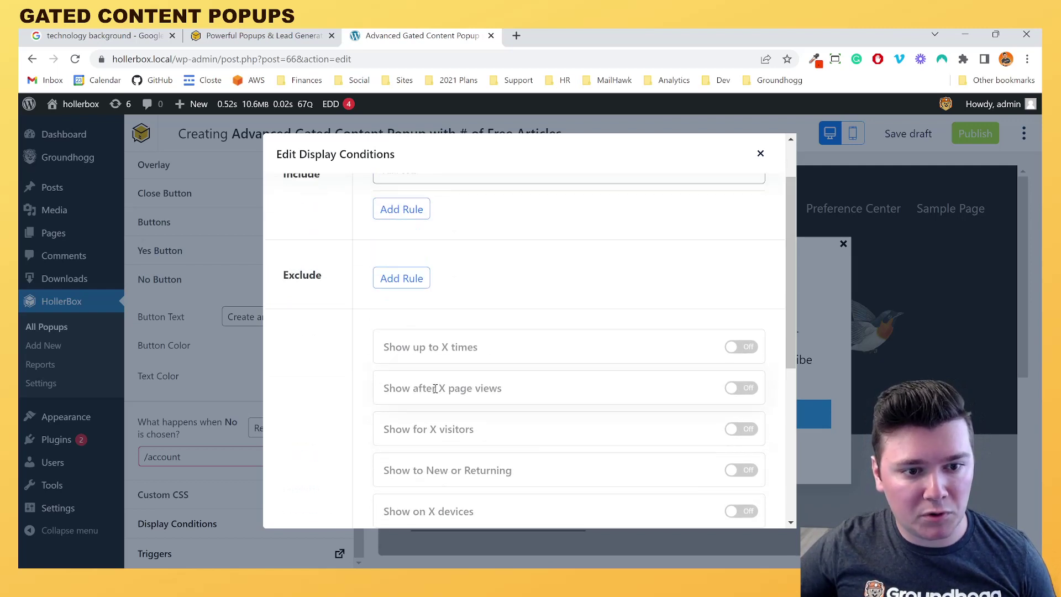
left_click(740, 388)
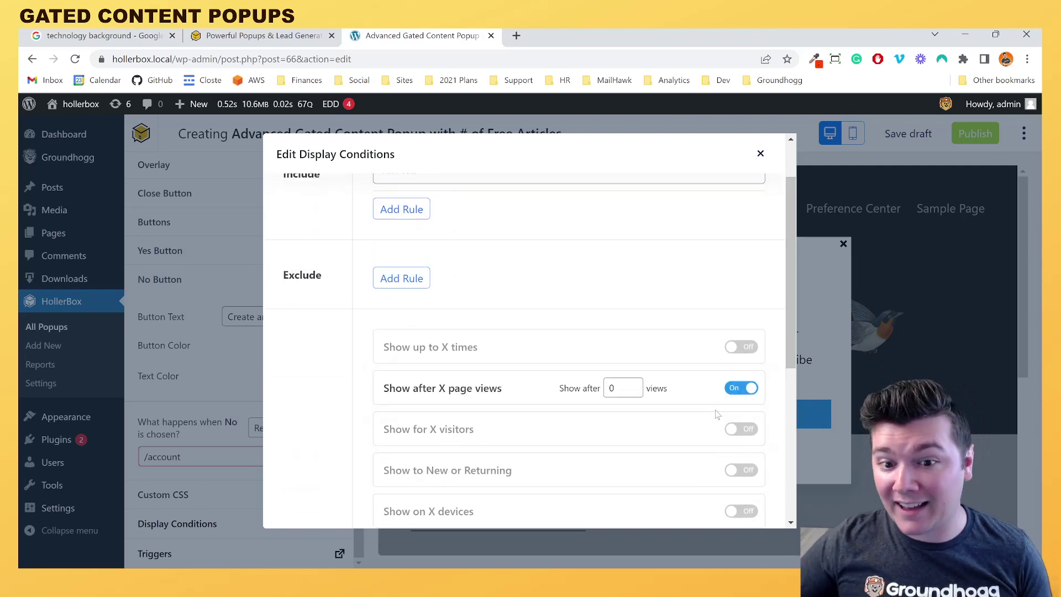
double_click(614, 389)
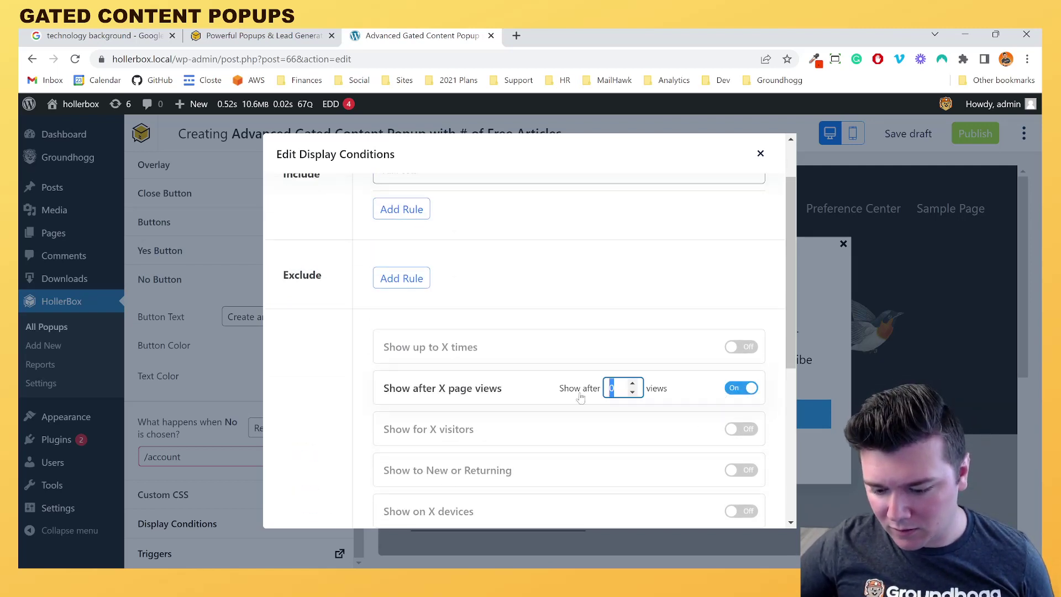
type("5")
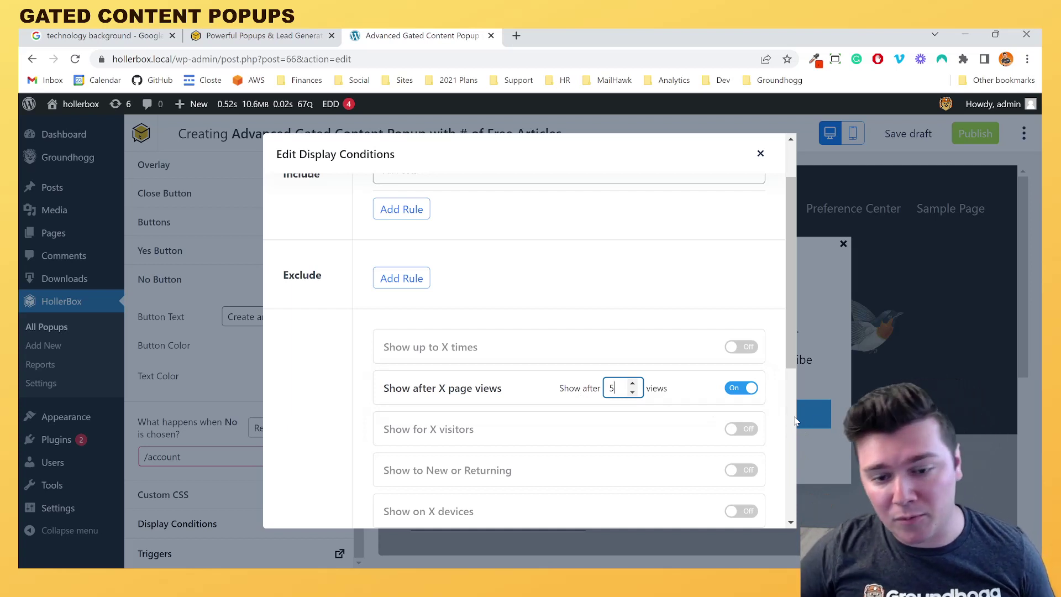
left_click(702, 404)
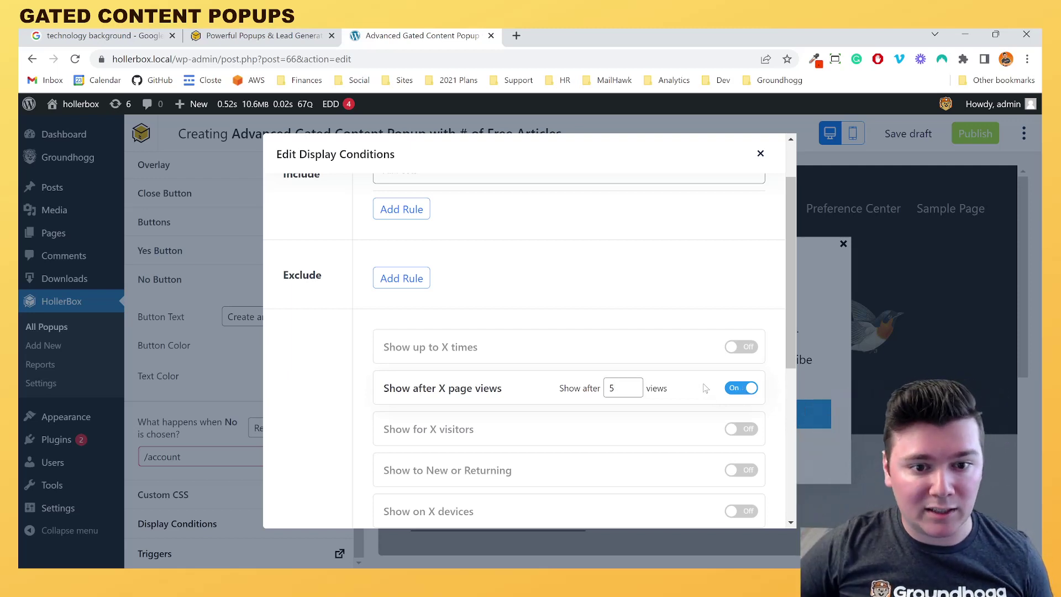
- Enable the Show for X visitors condition and set it to Logged-out only
scroll(580, 452, "down", 1)
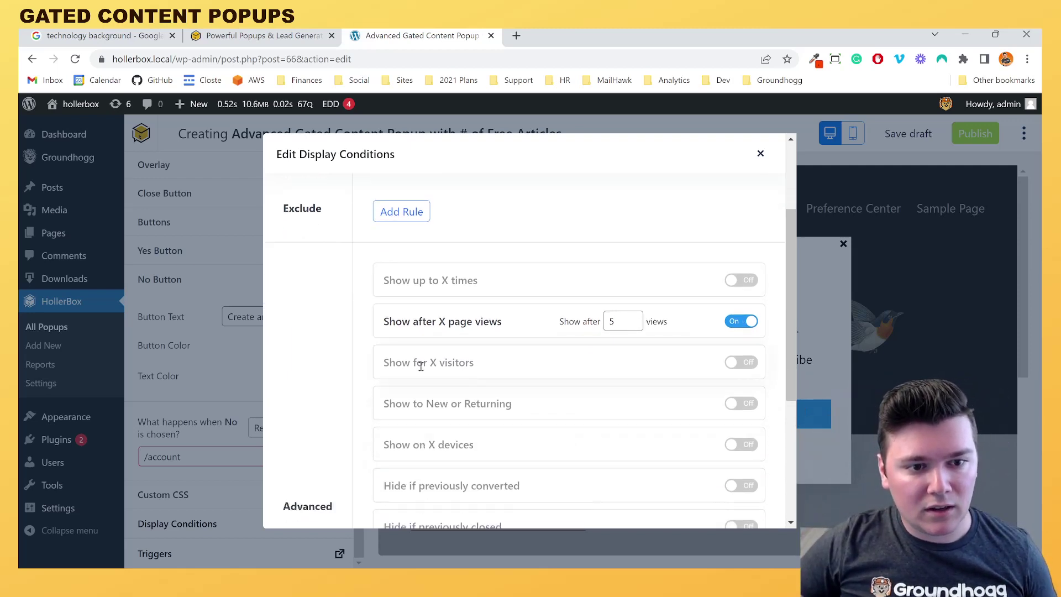
left_click_drag(396, 362, 472, 365)
left_click(472, 365)
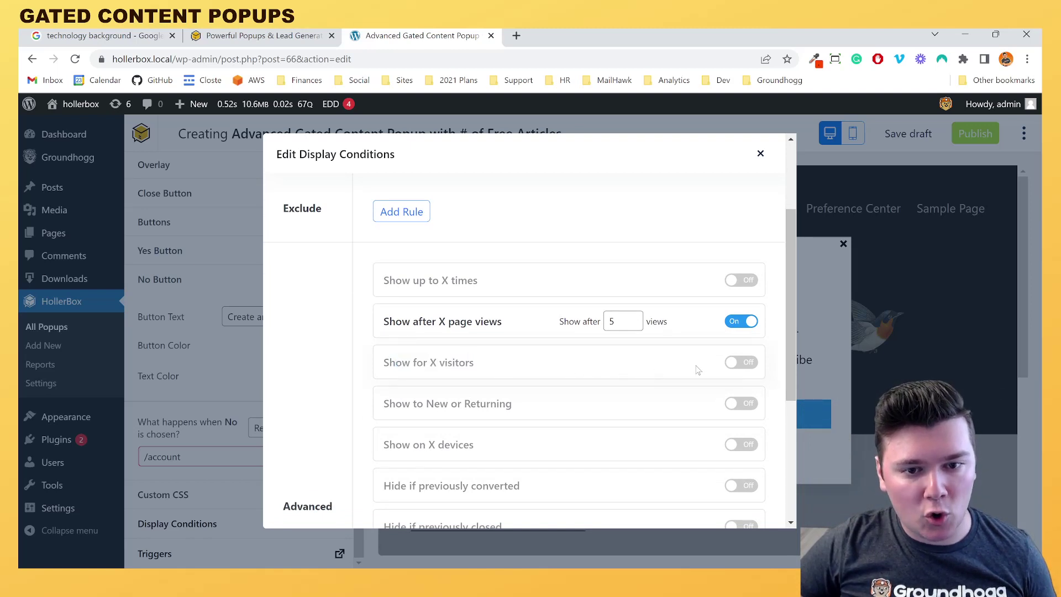
scroll(654, 365, "down", 3)
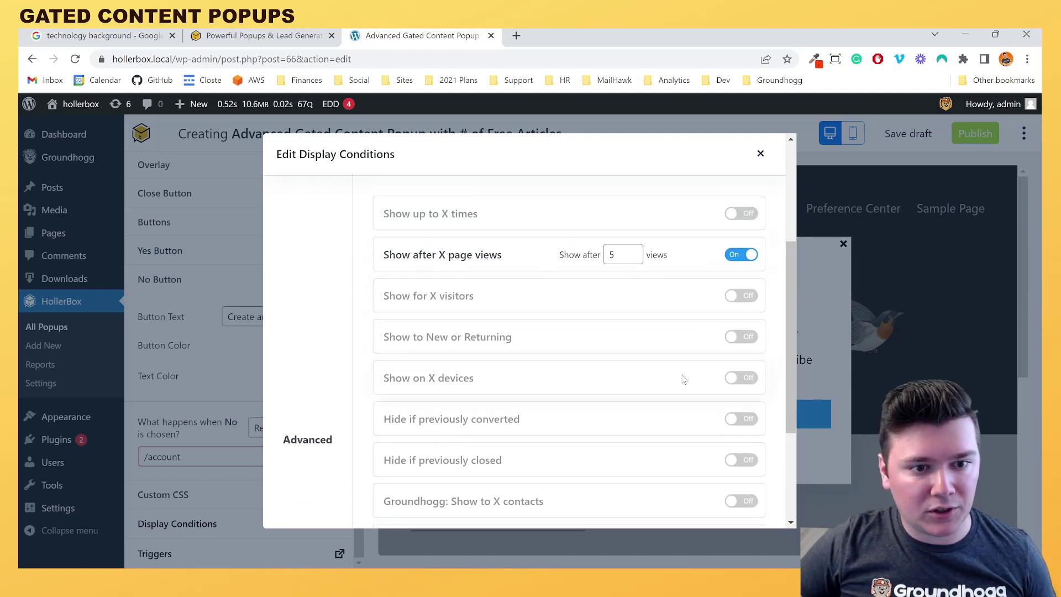
scroll(544, 384, "up", 1)
scroll(546, 386, "down", 1)
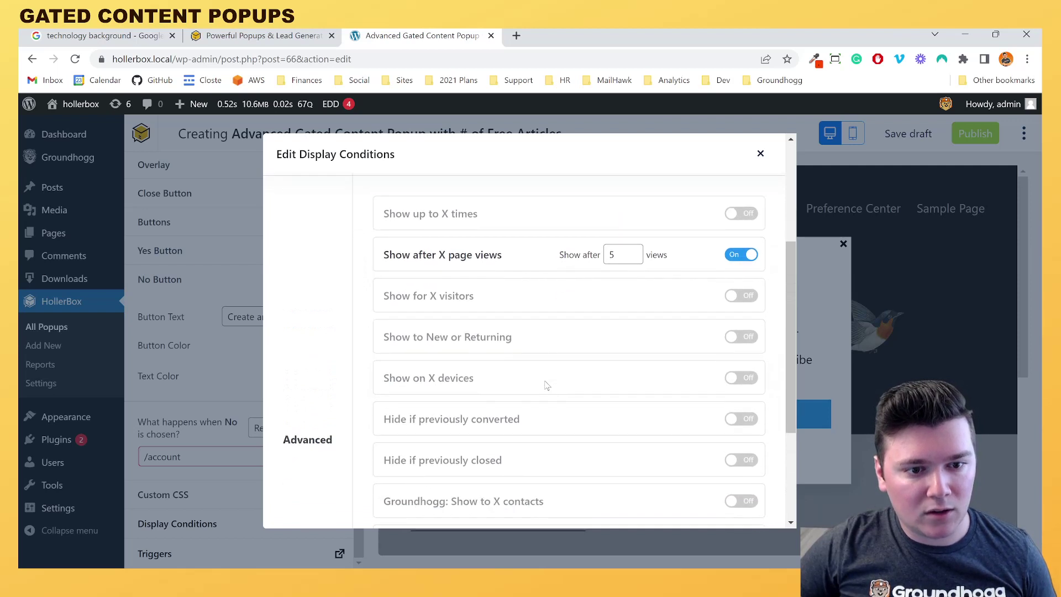
scroll(547, 385, "down", 5)
scroll(546, 385, "up", 4)
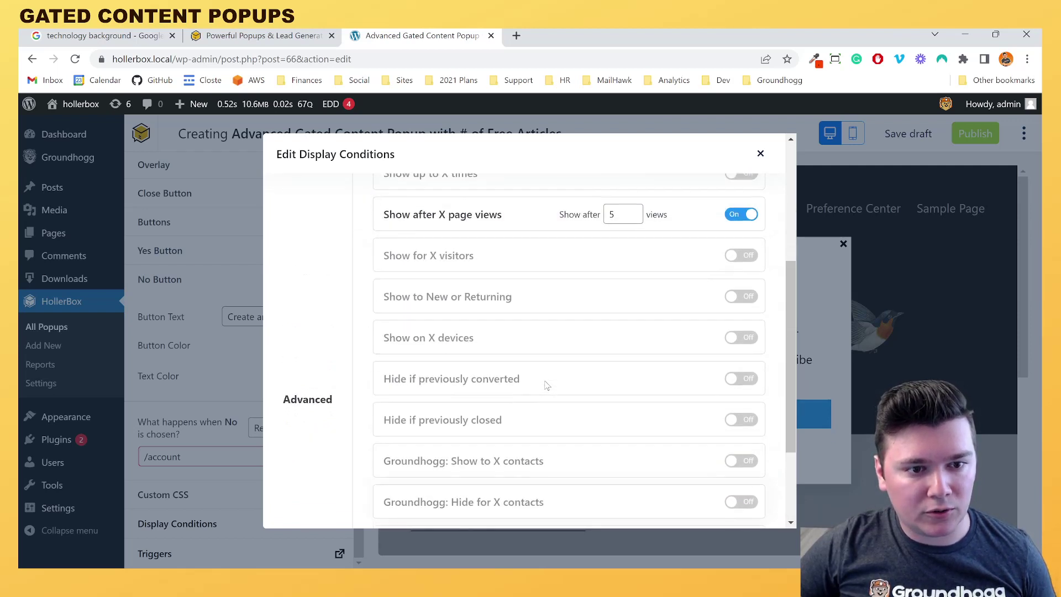
scroll(675, 315, "up", 2)
left_click(743, 321)
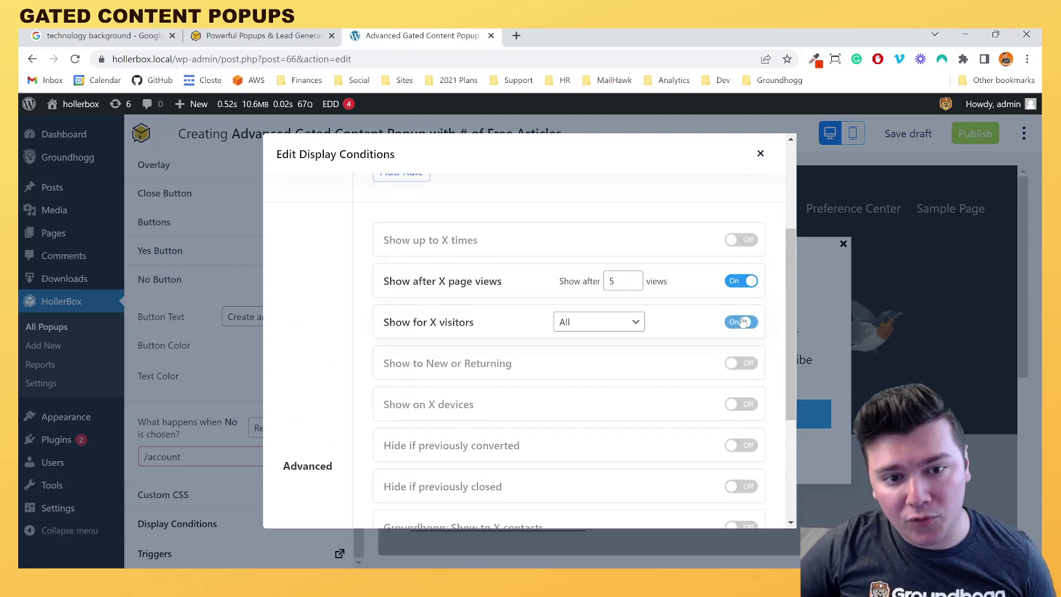
left_click(629, 370)
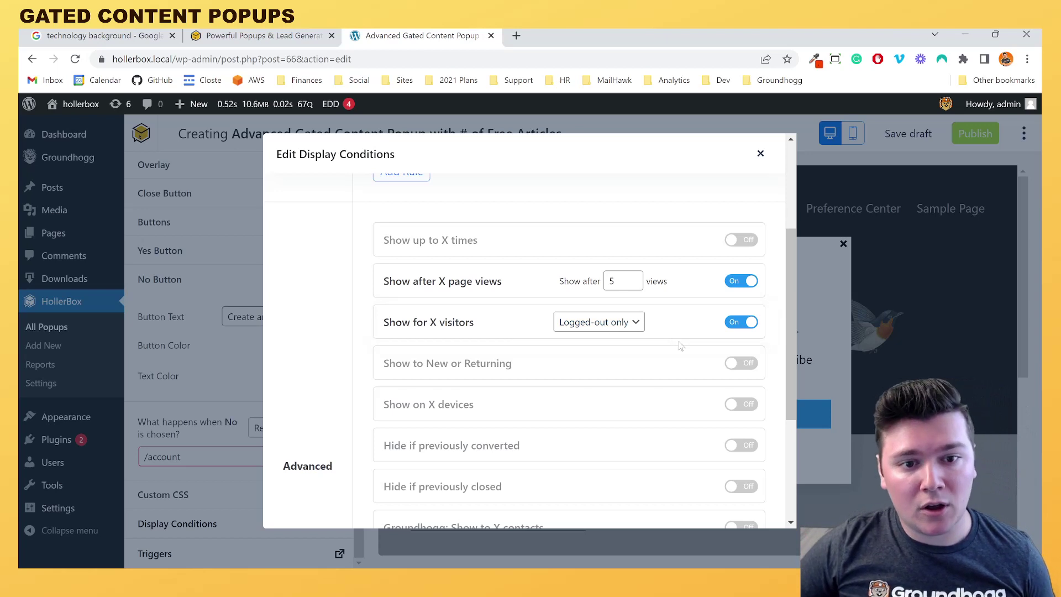
- Enable the Show to X user roles condition, select the Guest role and close the role selection
scroll(681, 346, "down", 4)
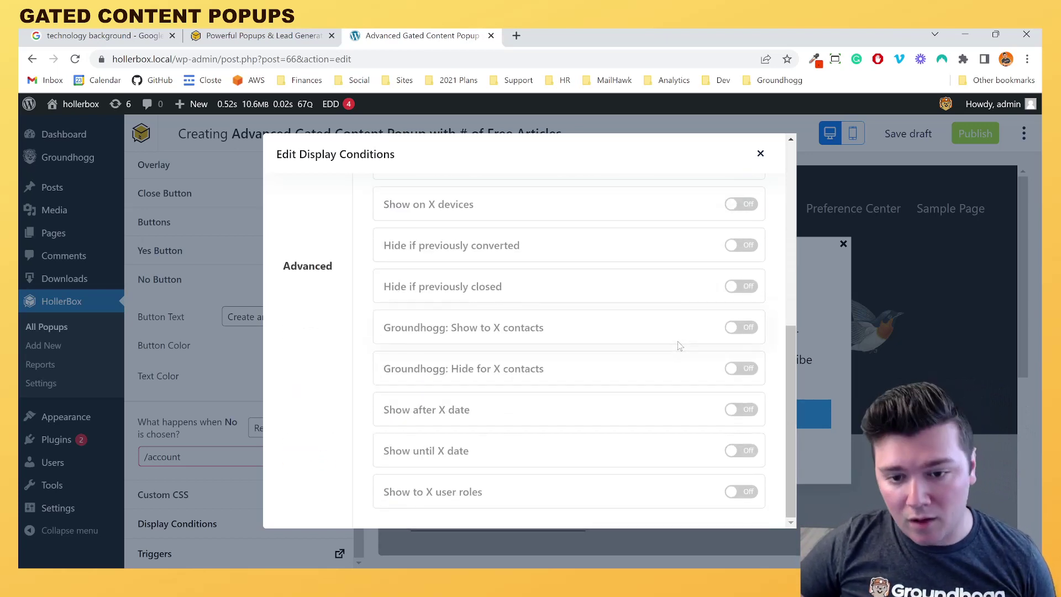
left_click(741, 492)
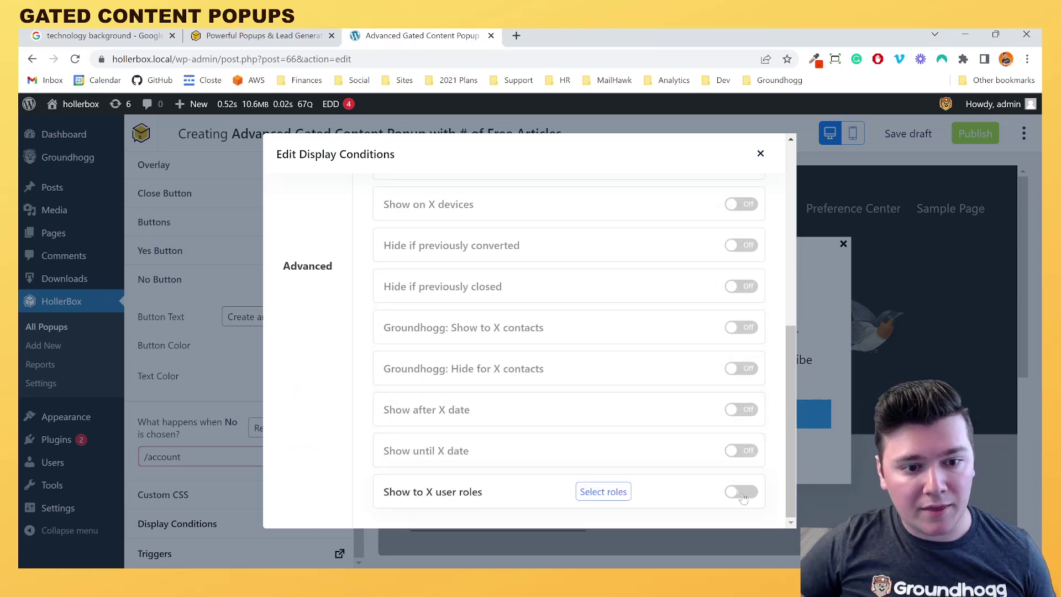
left_click_drag(417, 495, 482, 494)
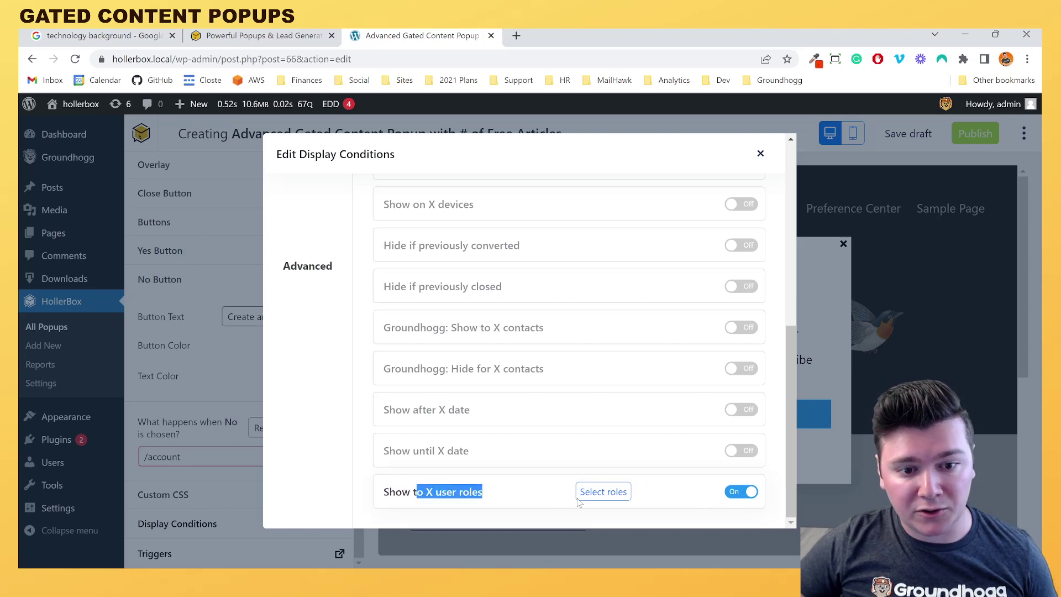
left_click(586, 495)
left_click(448, 362)
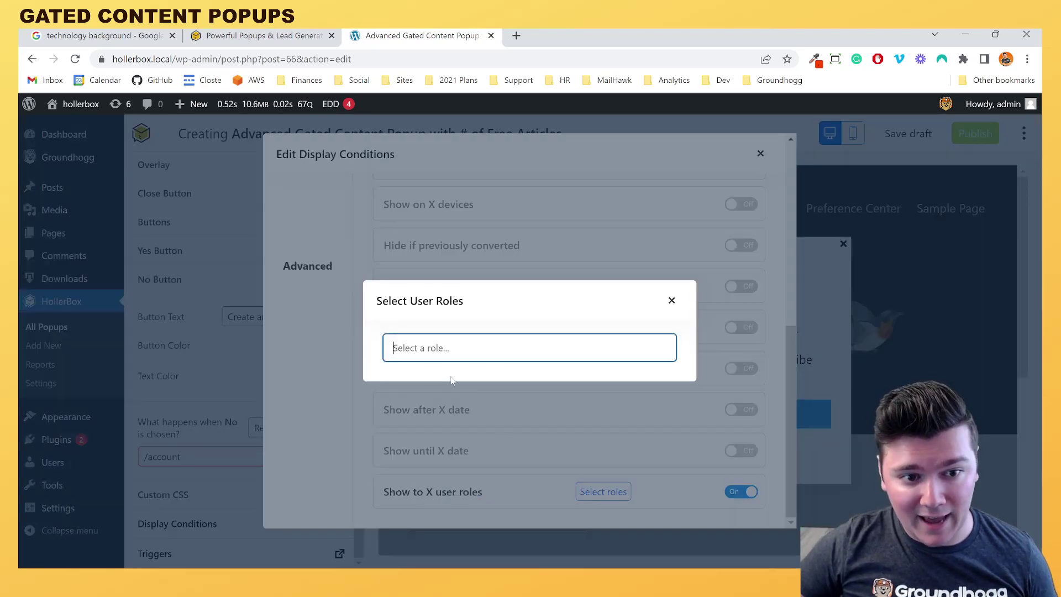
type("gue")
left_click(448, 374)
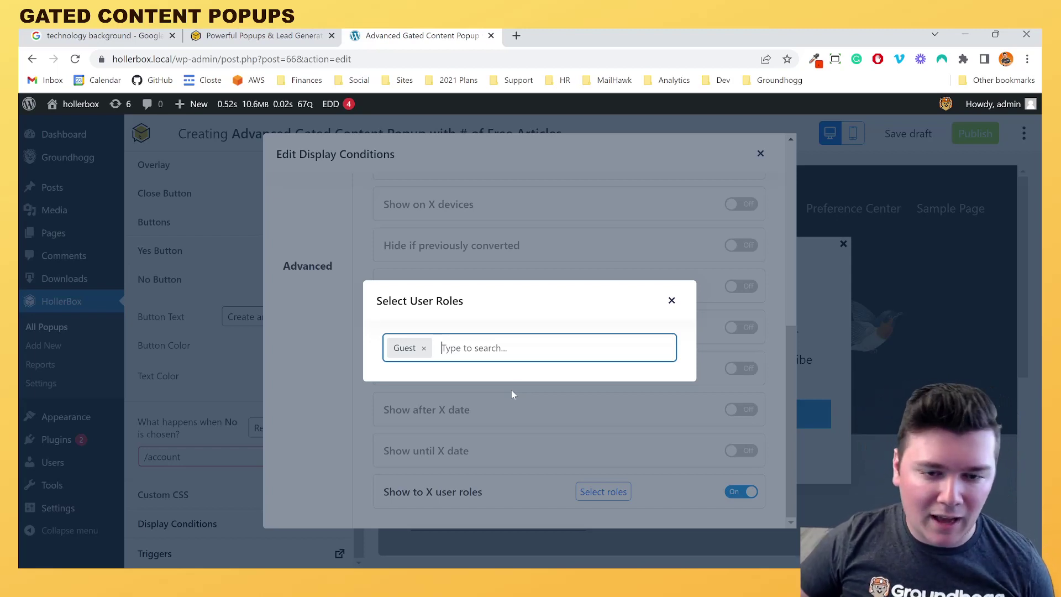
left_click(672, 300)
- Switch the Show to X user roles condition back off
scroll(675, 401, "up", 5)
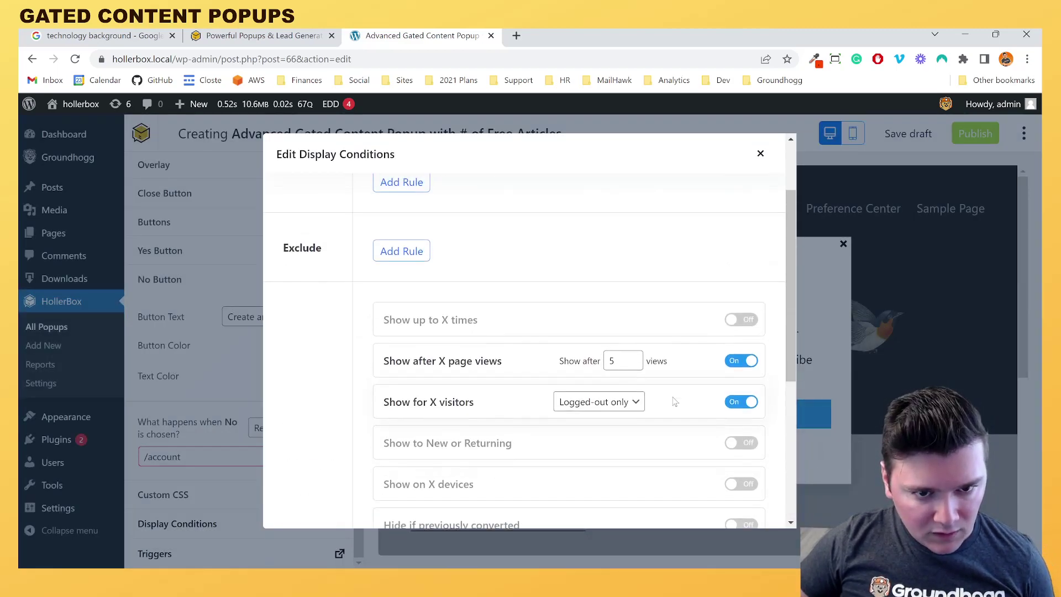
scroll(675, 402, "down", 5)
left_click(748, 492)
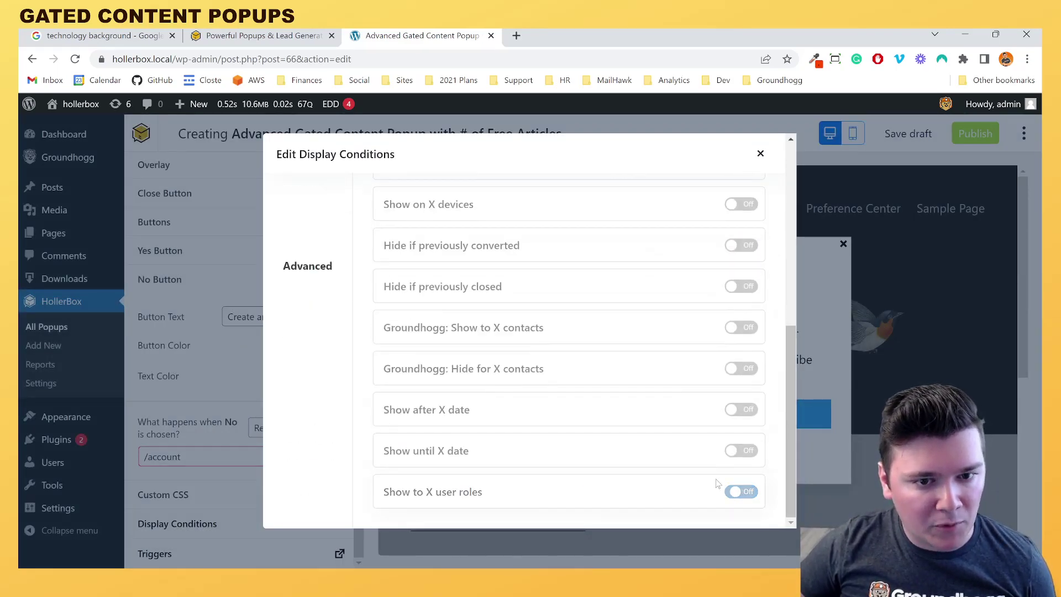
- Review the configured display conditions and close the dialog
scroll(744, 485, "up", 5)
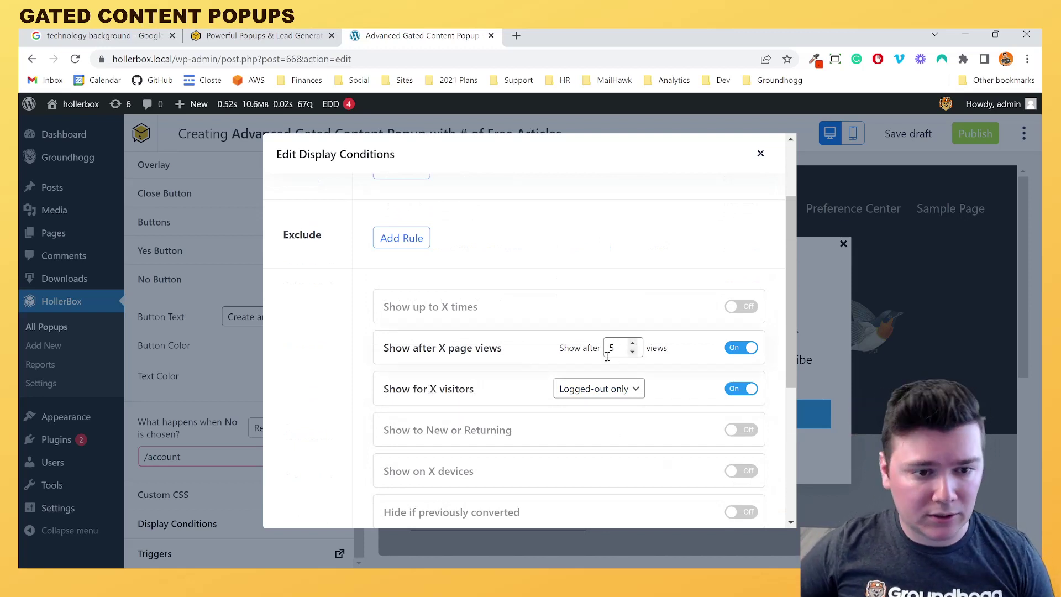
scroll(613, 361, "down", 3)
scroll(657, 272, "up", 5)
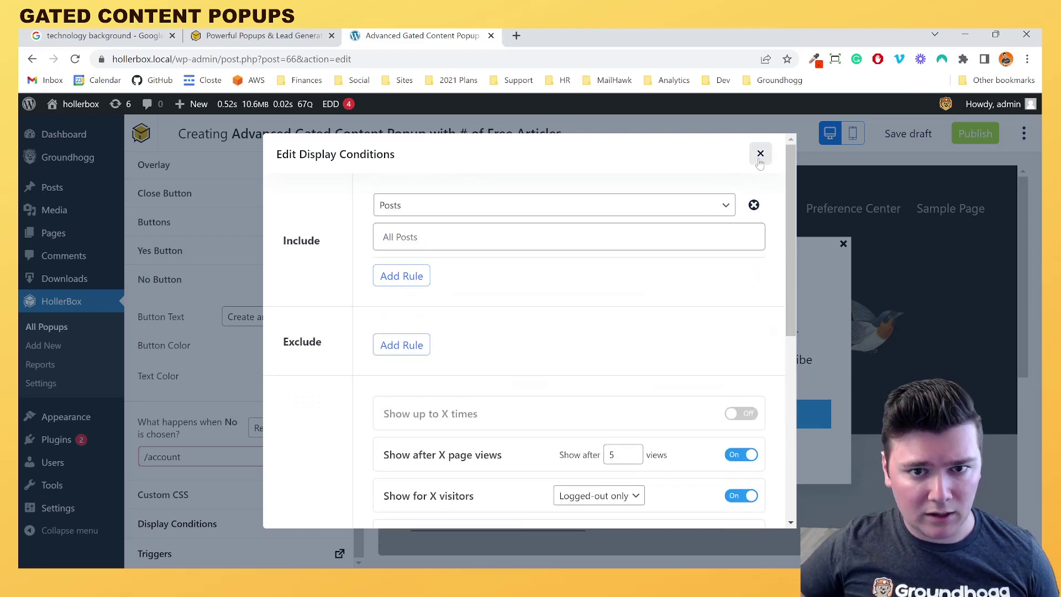
left_click(761, 153)
- Start publishing the popup, enable its On Page Load trigger and close the trigger settings
left_click(962, 136)
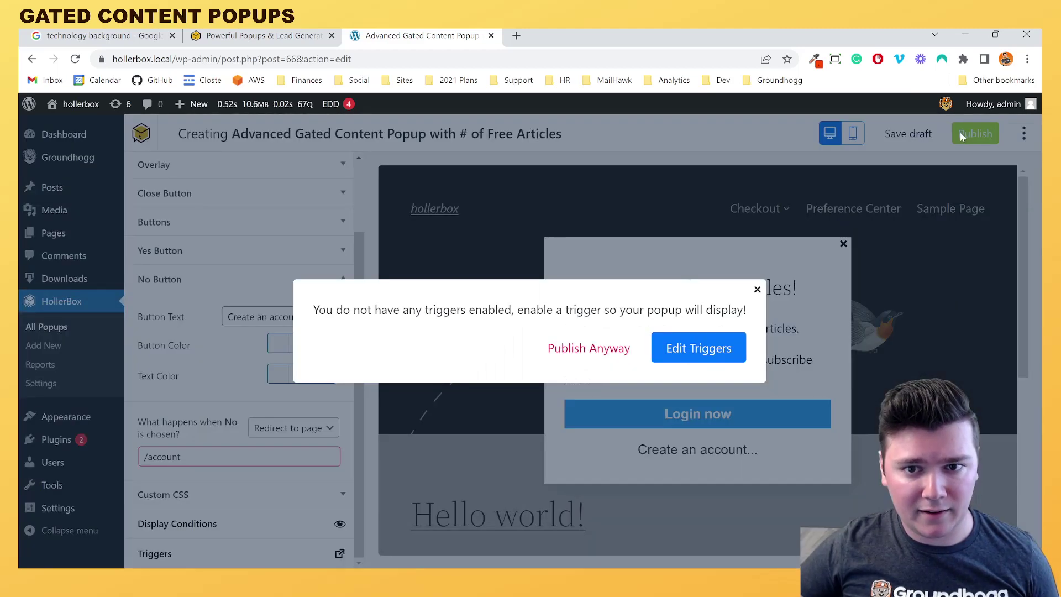
left_click(743, 340)
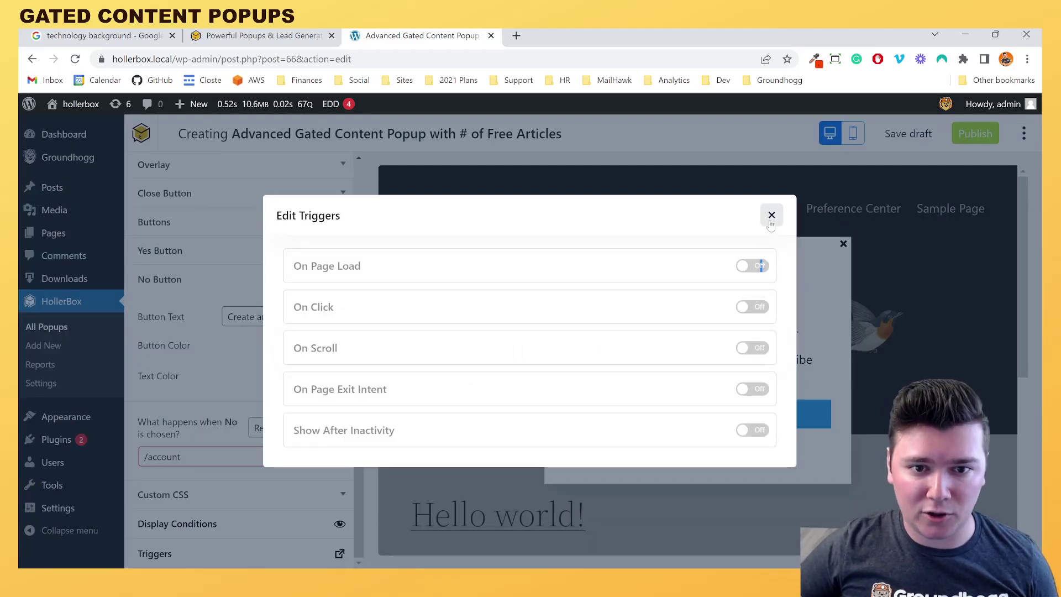
left_click(755, 266)
left_click(772, 215)
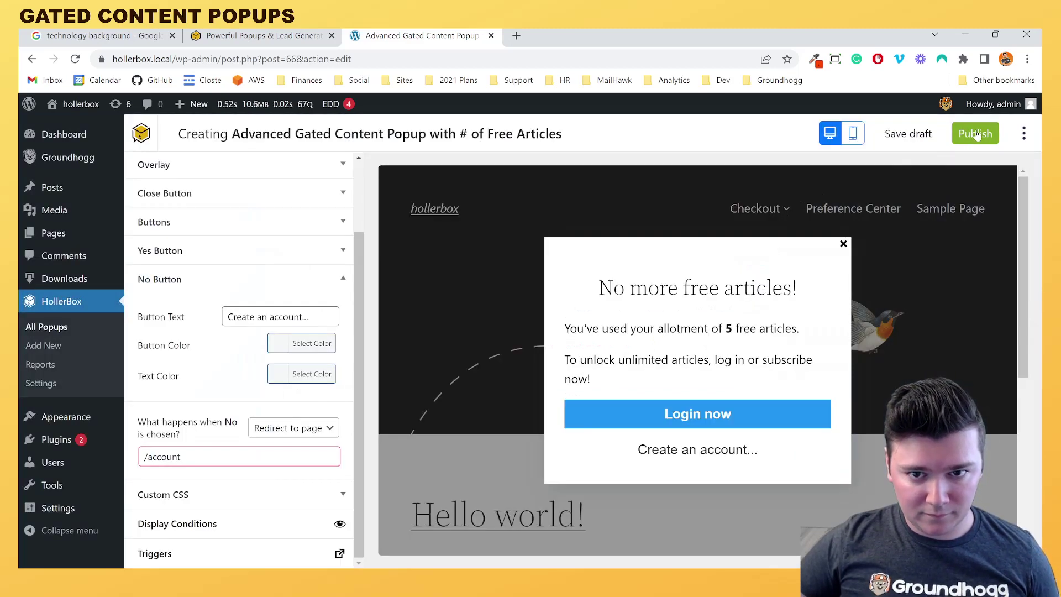